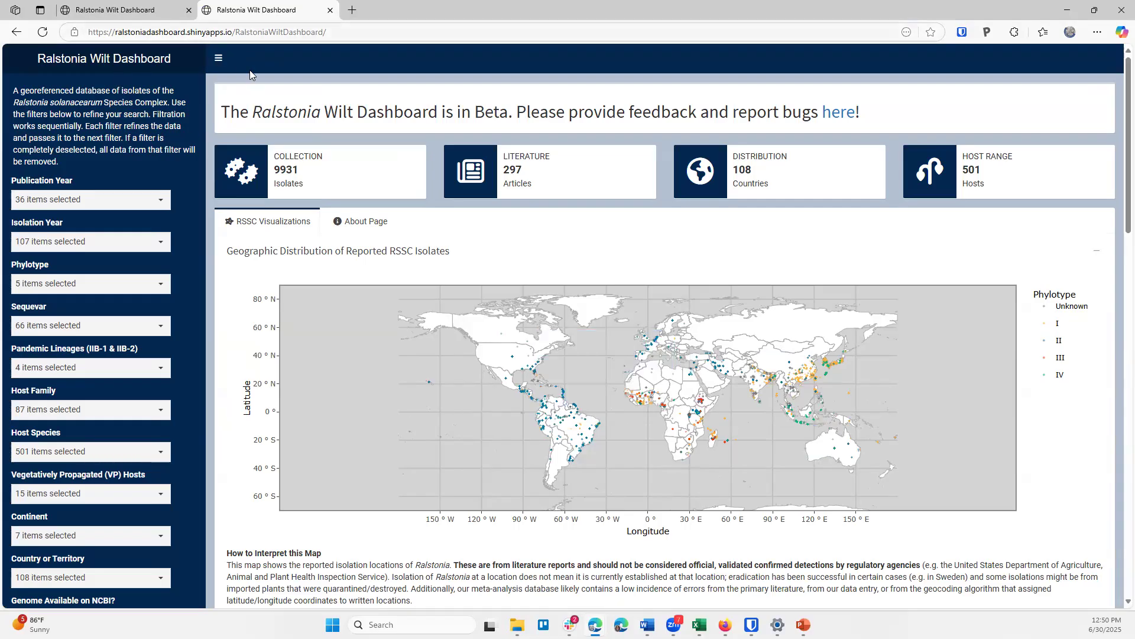
- In the first dashboard tab, review the sidebar filters, including the Publication Year, Isolation Year and Phylotype option lists
click(128, 10)
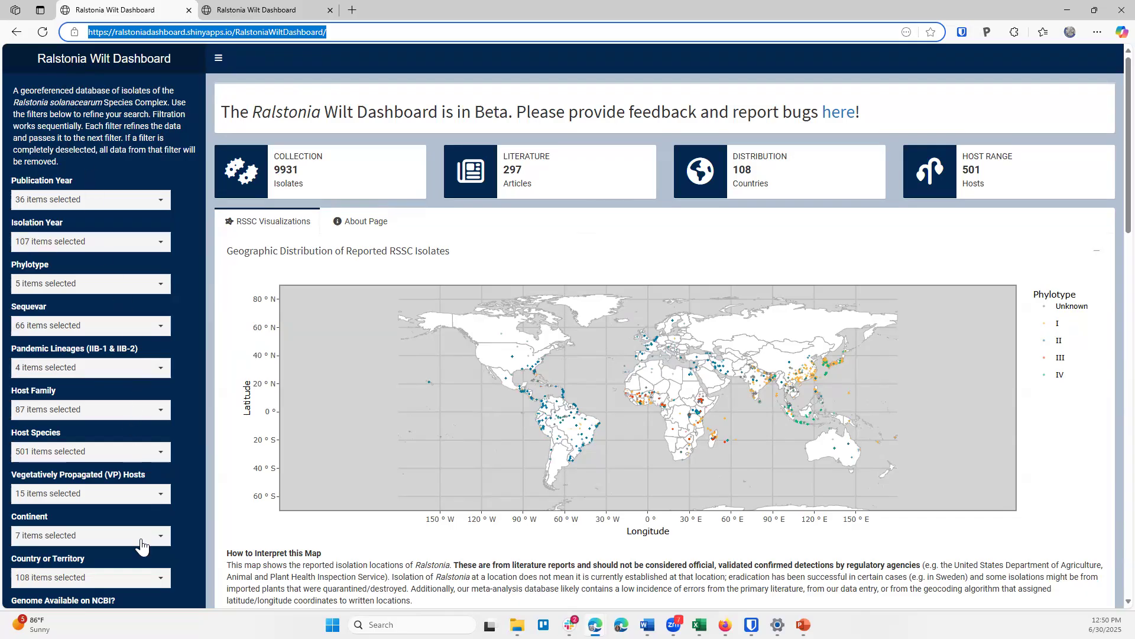
scroll(107, 368, down, 1)
scroll(107, 368, down, 5)
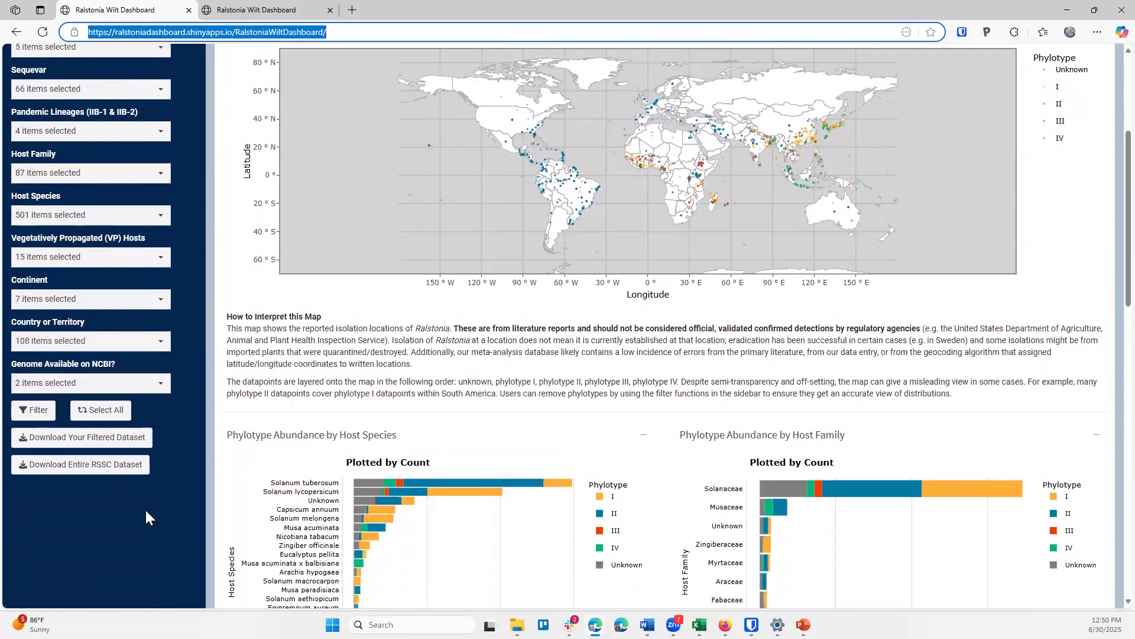
scroll(117, 444, up, 5)
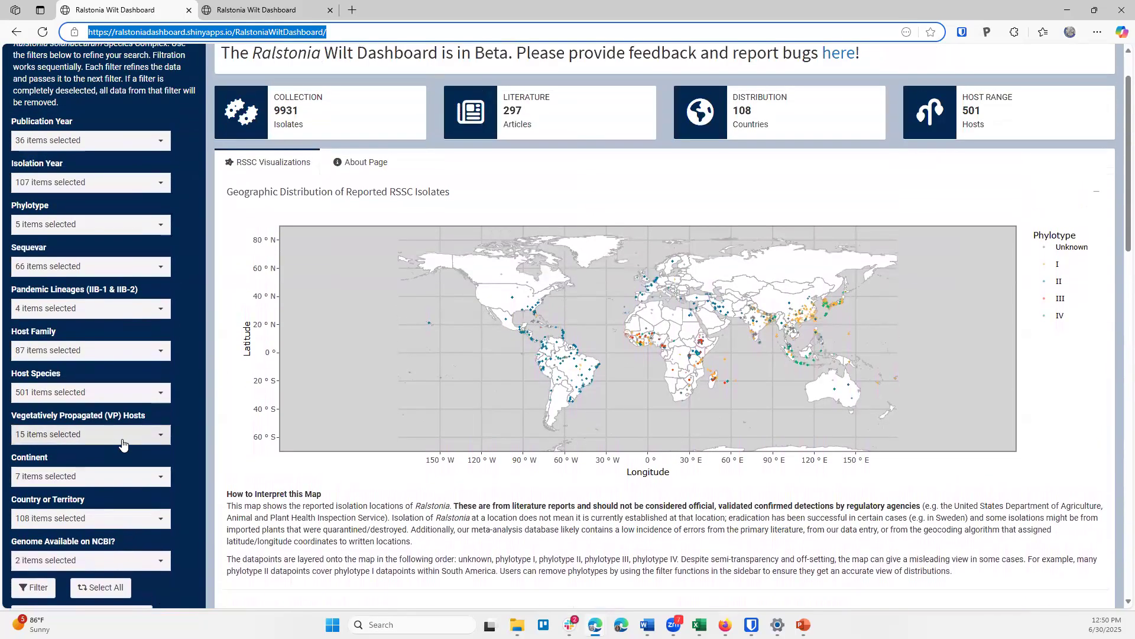
click(117, 200)
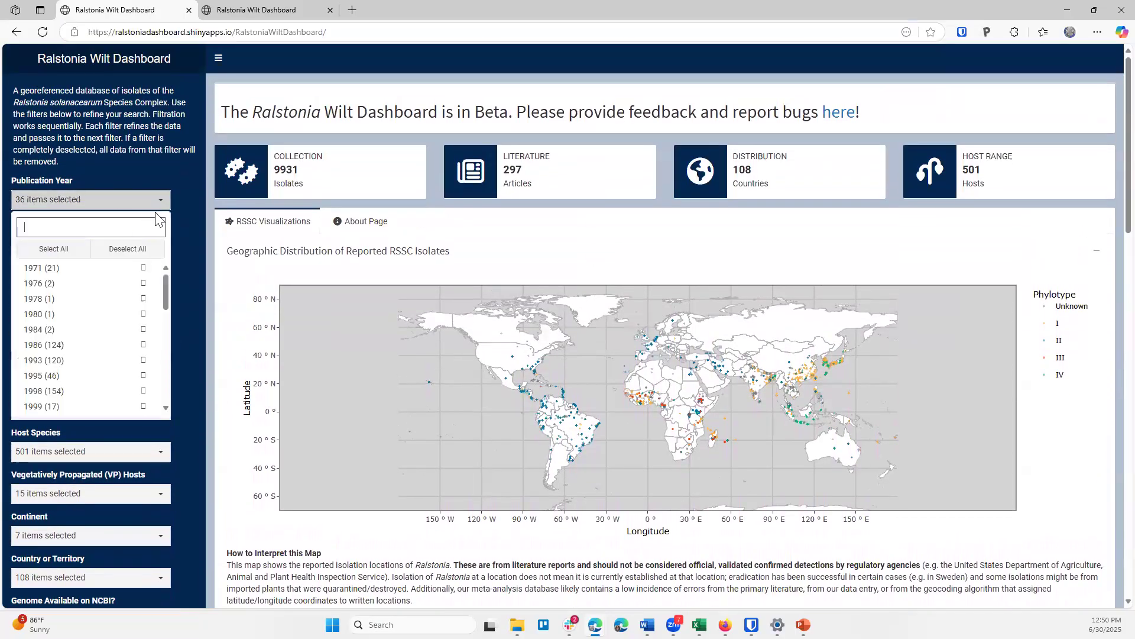
click(186, 234)
click(141, 244)
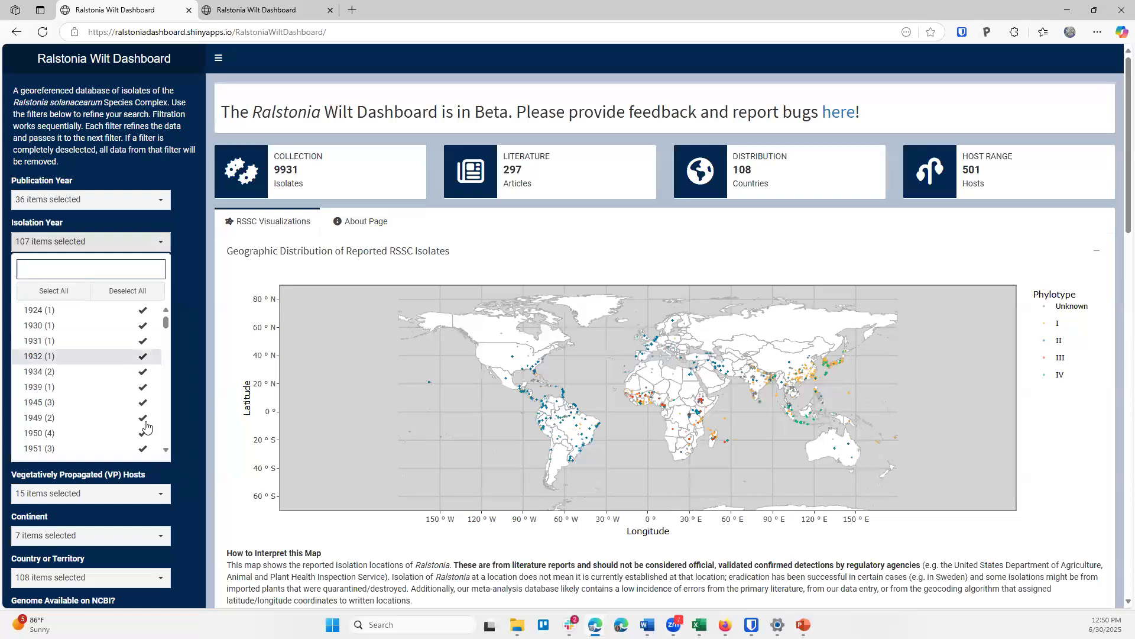
click(175, 380)
click(114, 290)
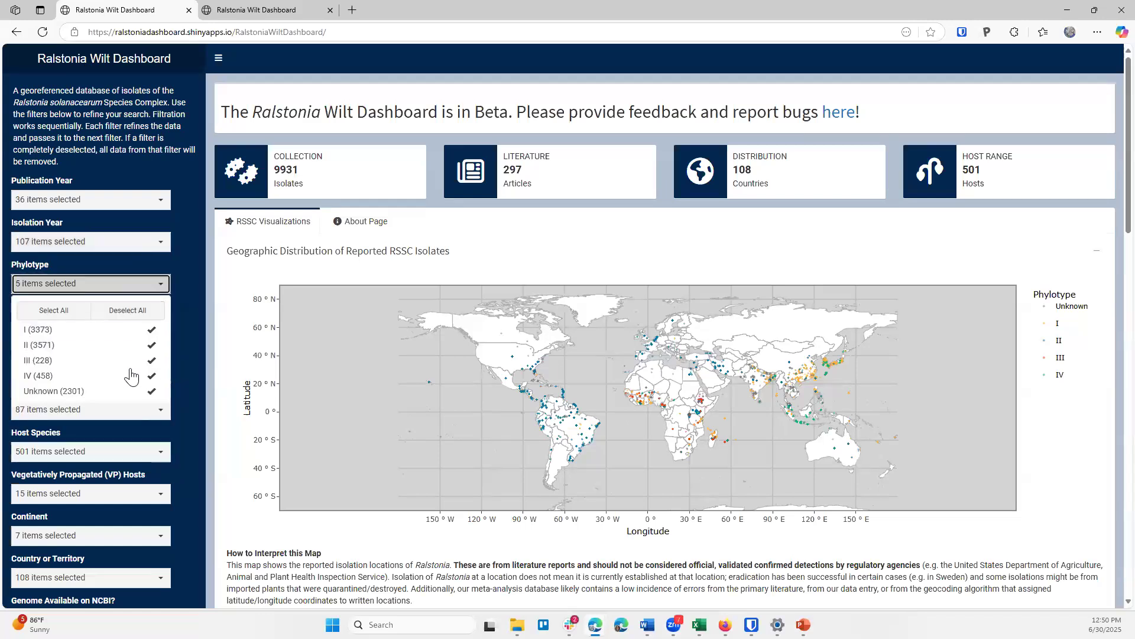
click(188, 436)
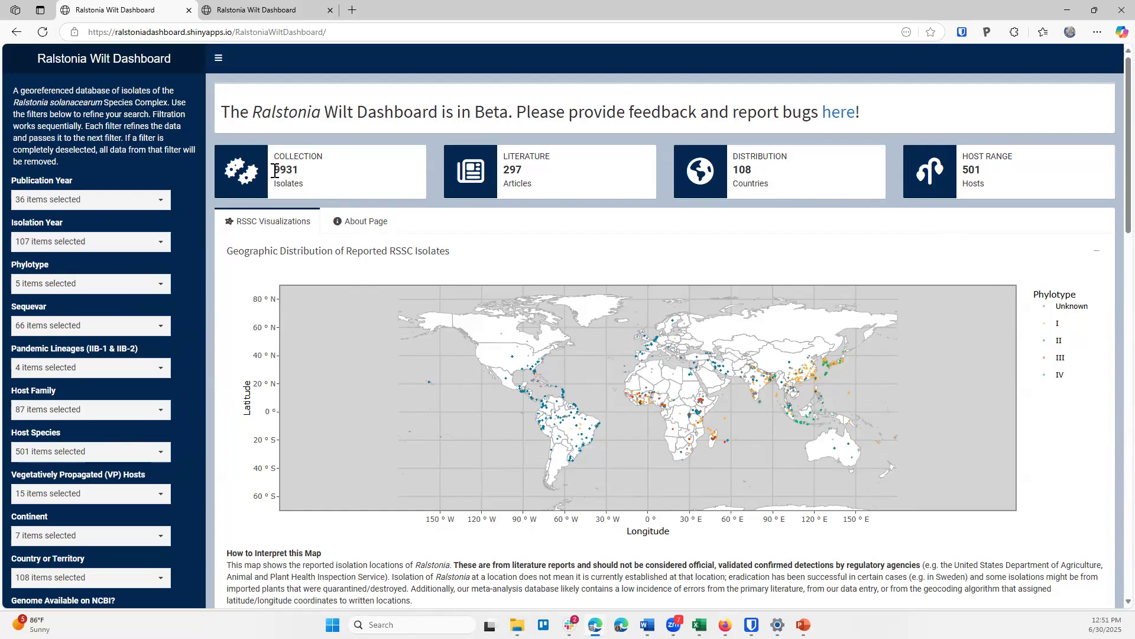
- Highlight the isolate count in the Collection box and inspect the details of isolate points across Asia on the map
drag(275, 171, 296, 172)
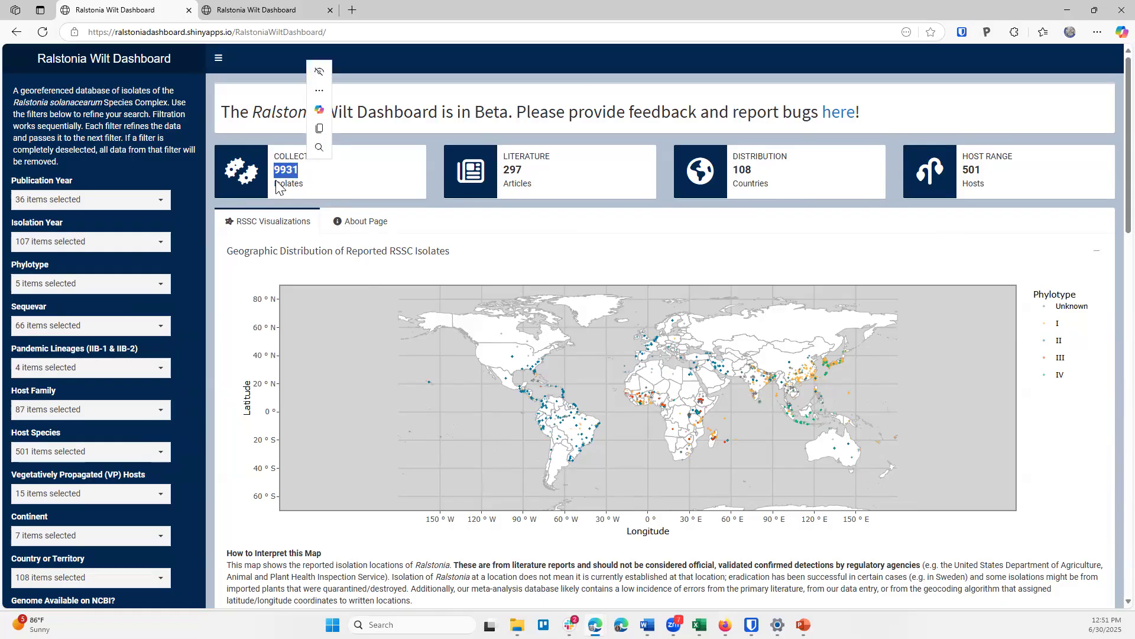
click(278, 191)
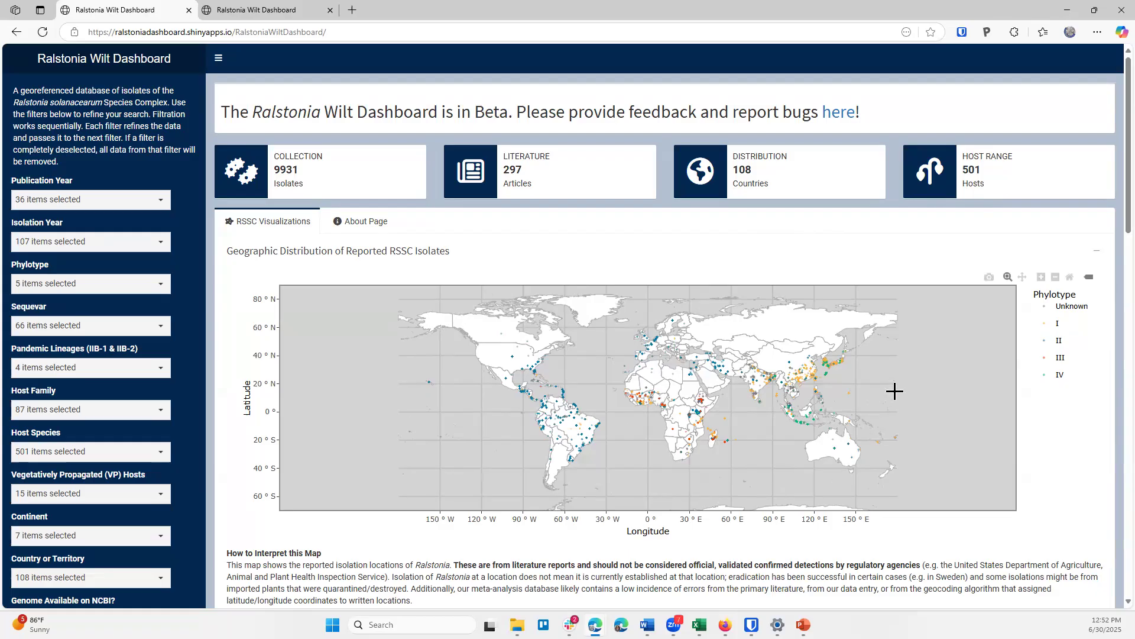
mouse_move(795, 369)
mouse_move(759, 402)
mouse_move(829, 366)
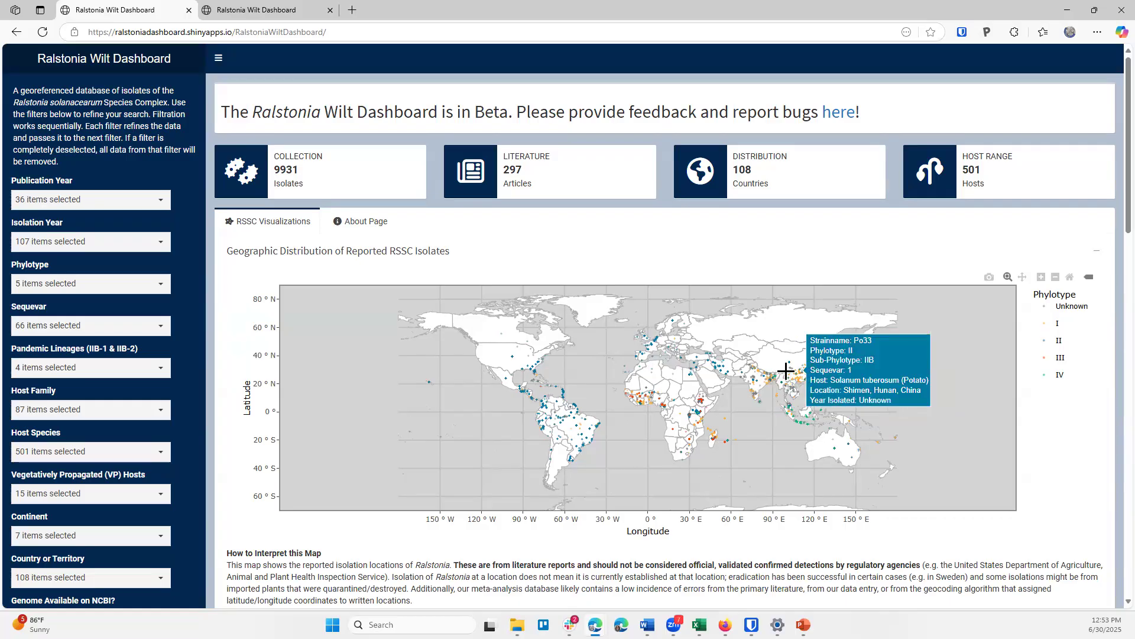
mouse_move(768, 377)
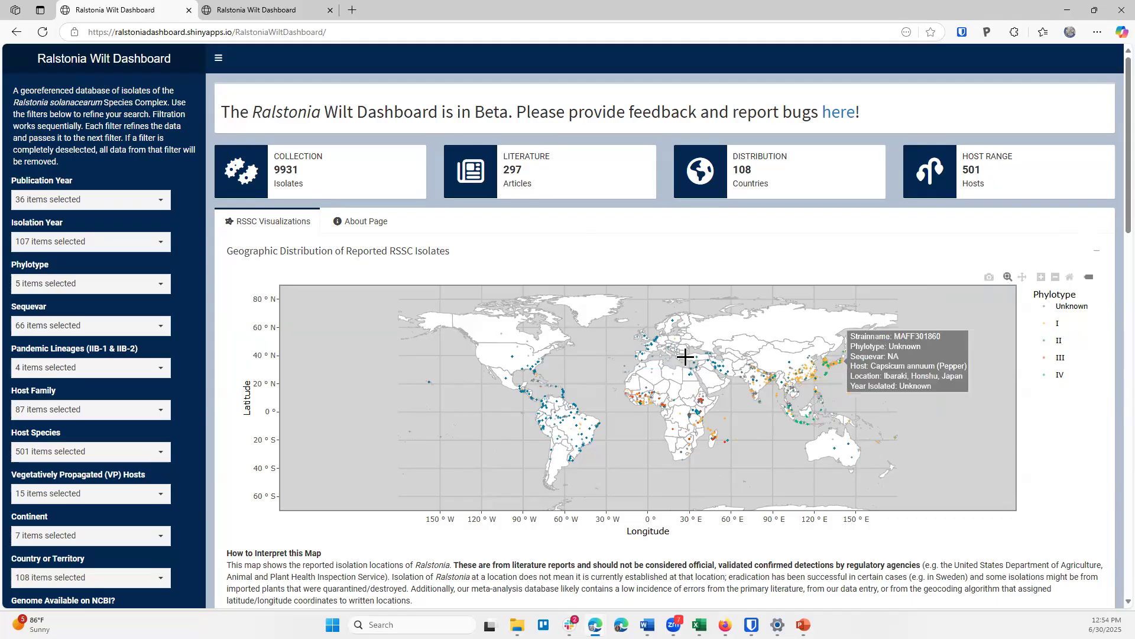
- Zoom the distribution map in two levels, centre it on East Asia, and inspect isolate points around South Korea and eastern China
click(1041, 278)
click(1041, 278)
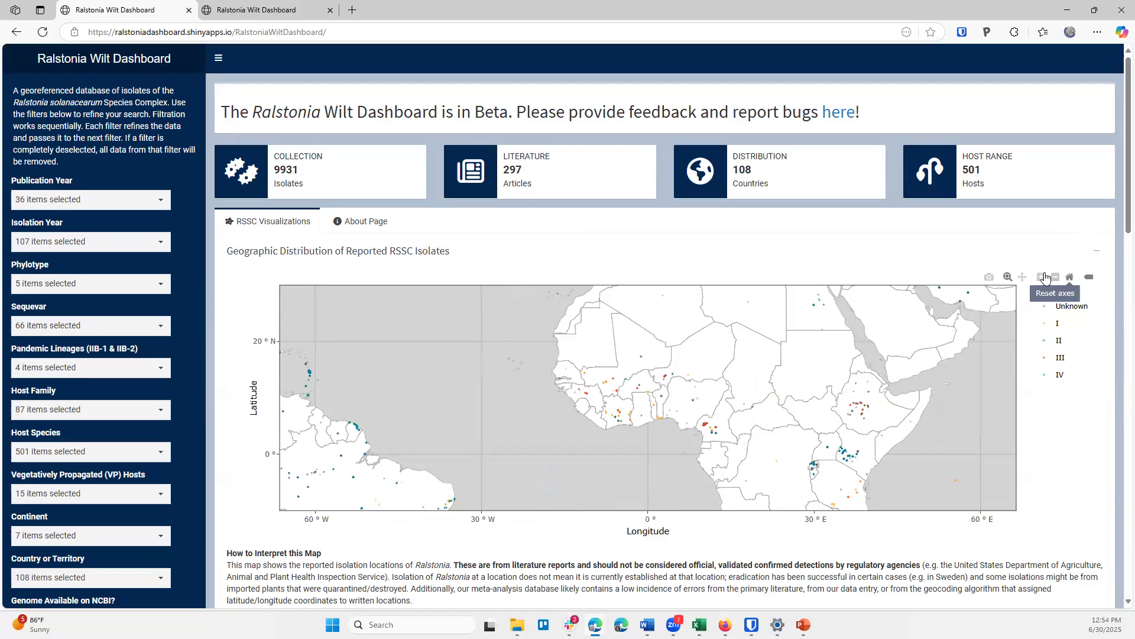
click(1022, 276)
drag(958, 363, 621, 462)
drag(916, 381, 689, 330)
drag(849, 335, 829, 388)
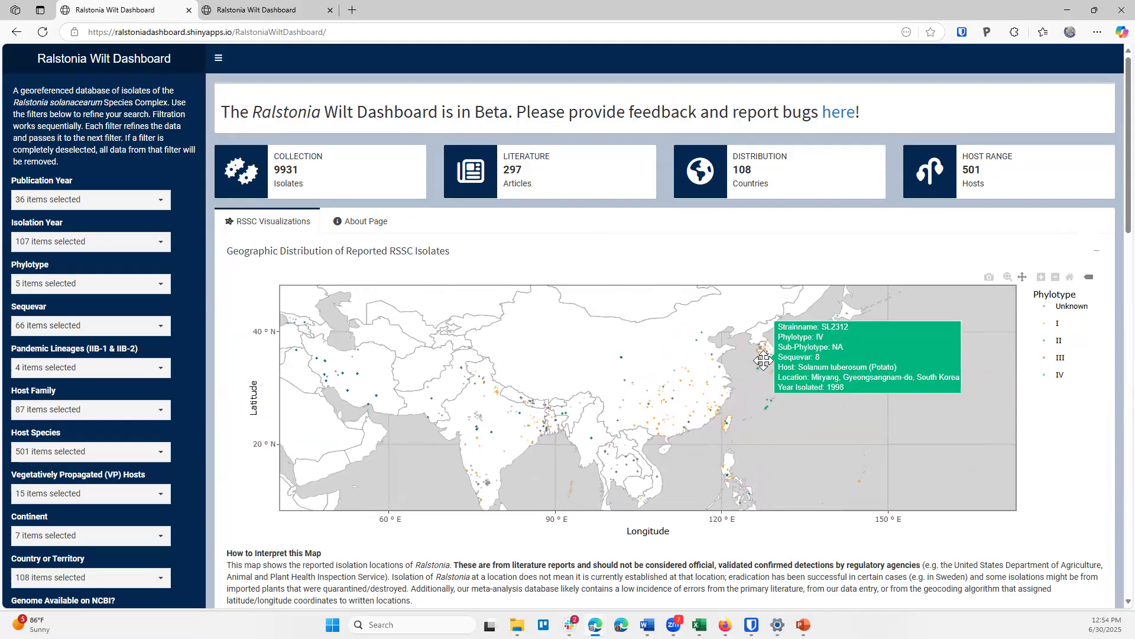
mouse_move(718, 395)
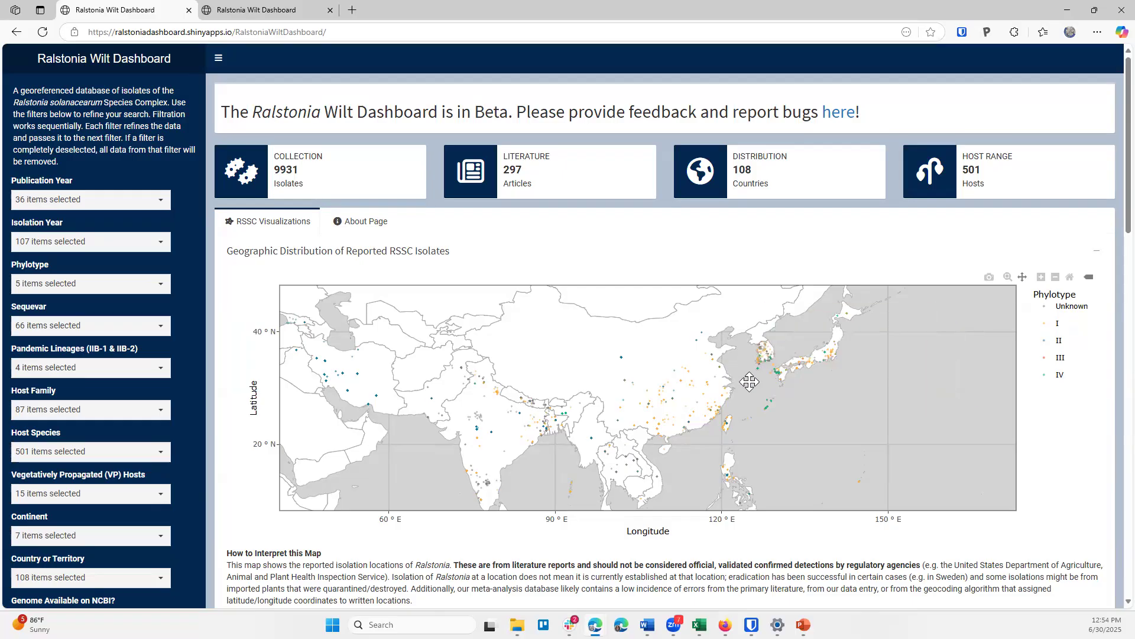
- Highlight the bold caveat about literature reports in the "How to Interpret this Map" text, then clear the highlight
scroll(473, 479, down, 1)
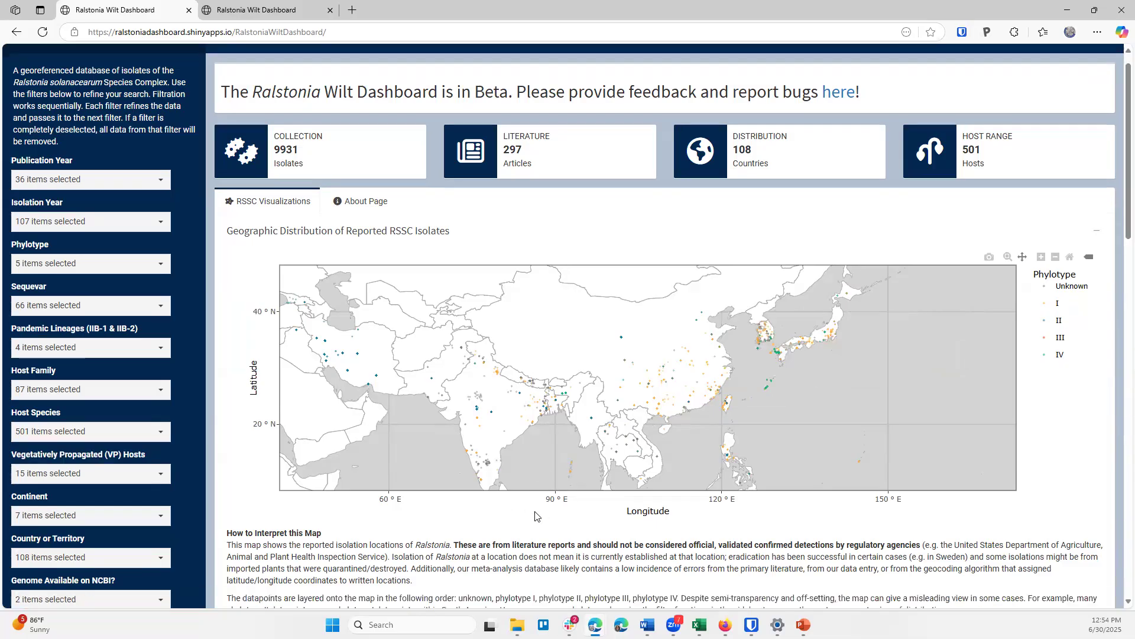
scroll(473, 479, down, 1)
drag(395, 447, 929, 448)
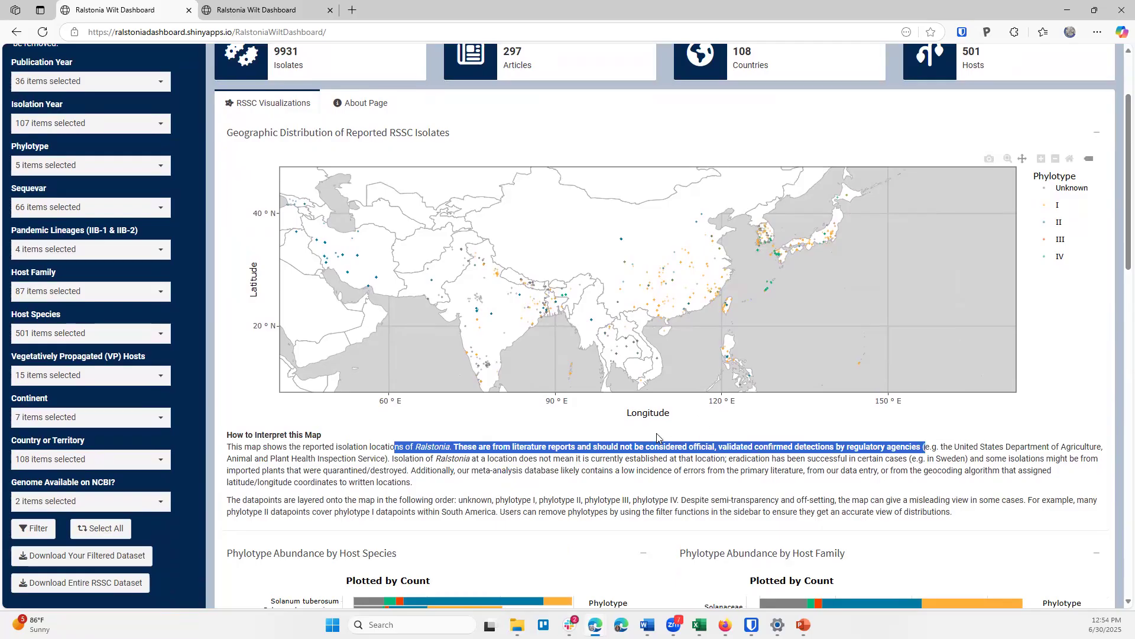
click(637, 459)
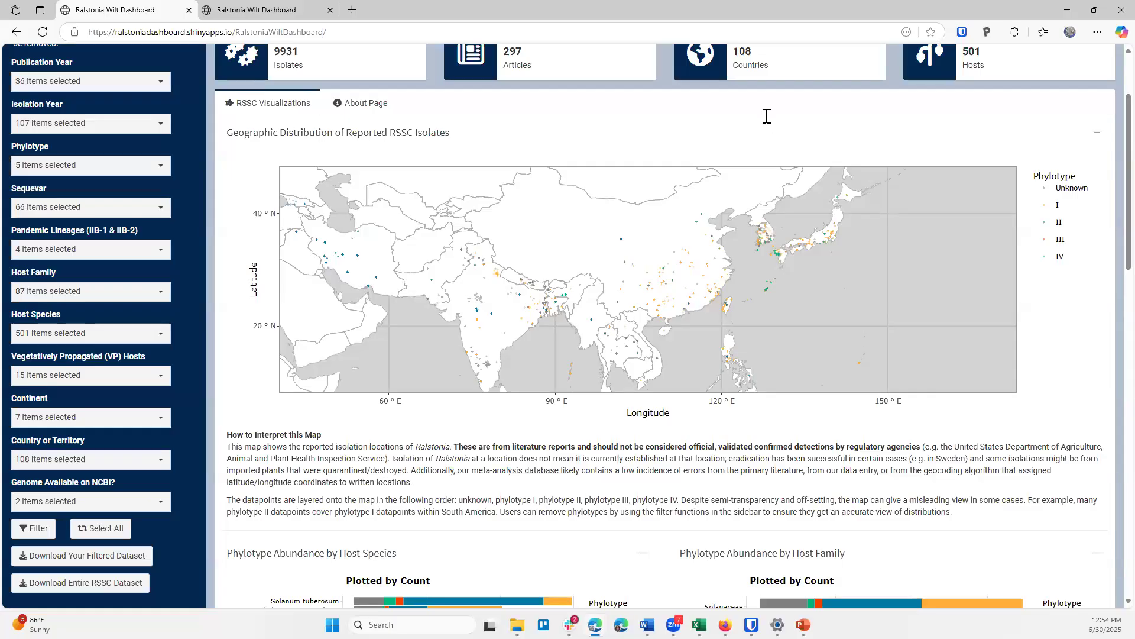
- Inspect the isolate point in Sweden on the zoomed-out map, highlight "meta-analysis database" in the explanation, and reset the map axes
mouse_move(1061, 158)
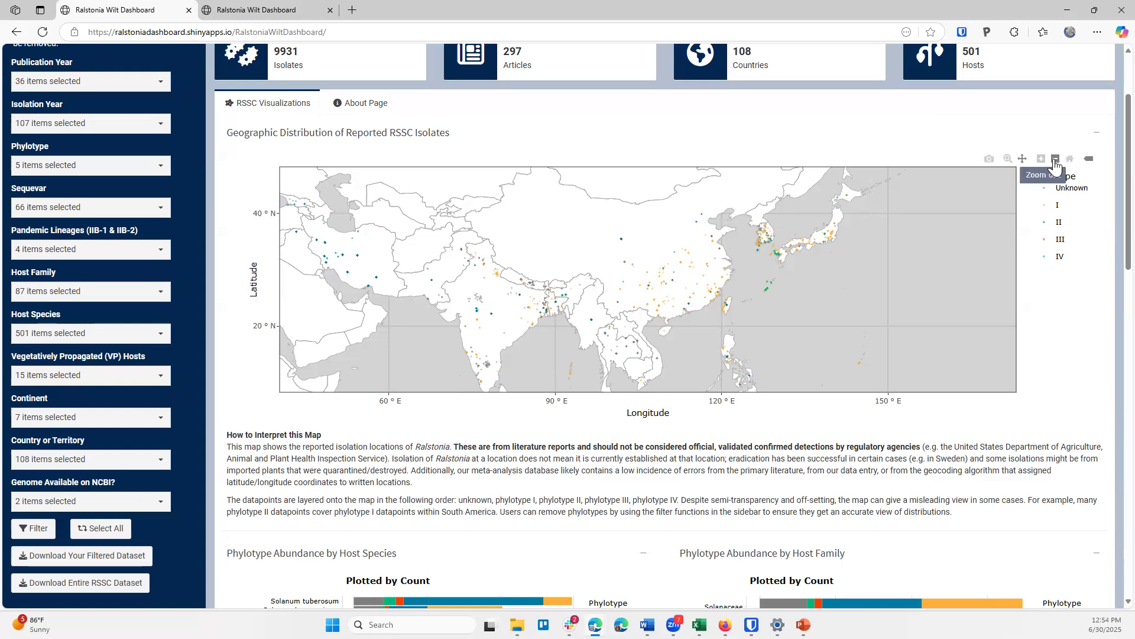
click(1057, 160)
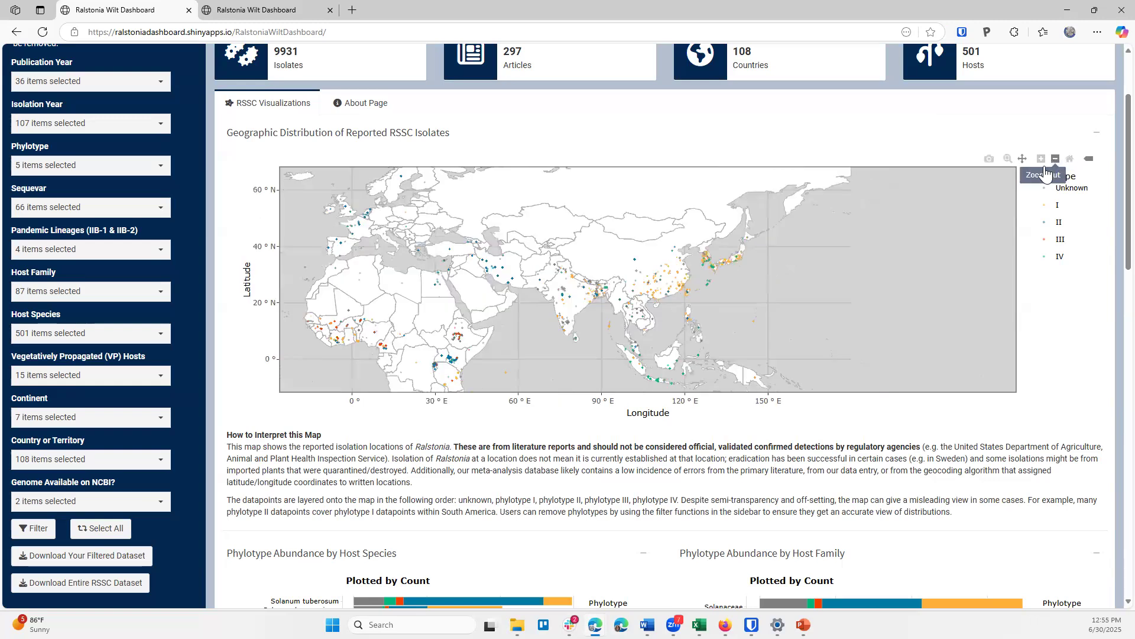
drag(426, 189, 529, 264)
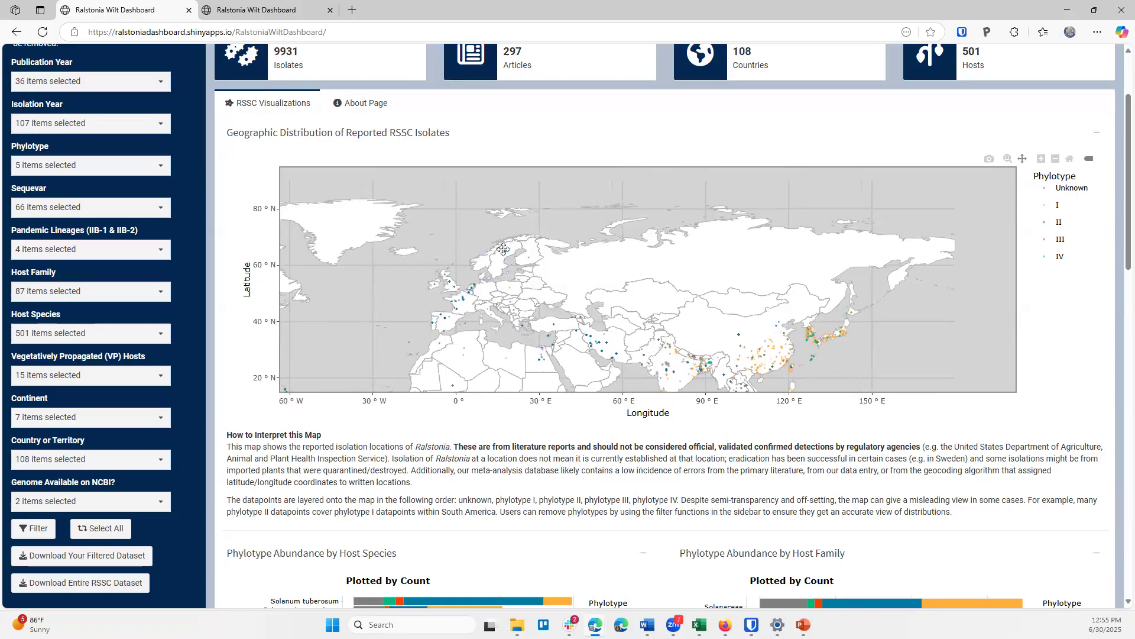
mouse_move(511, 247)
drag(421, 458, 478, 471)
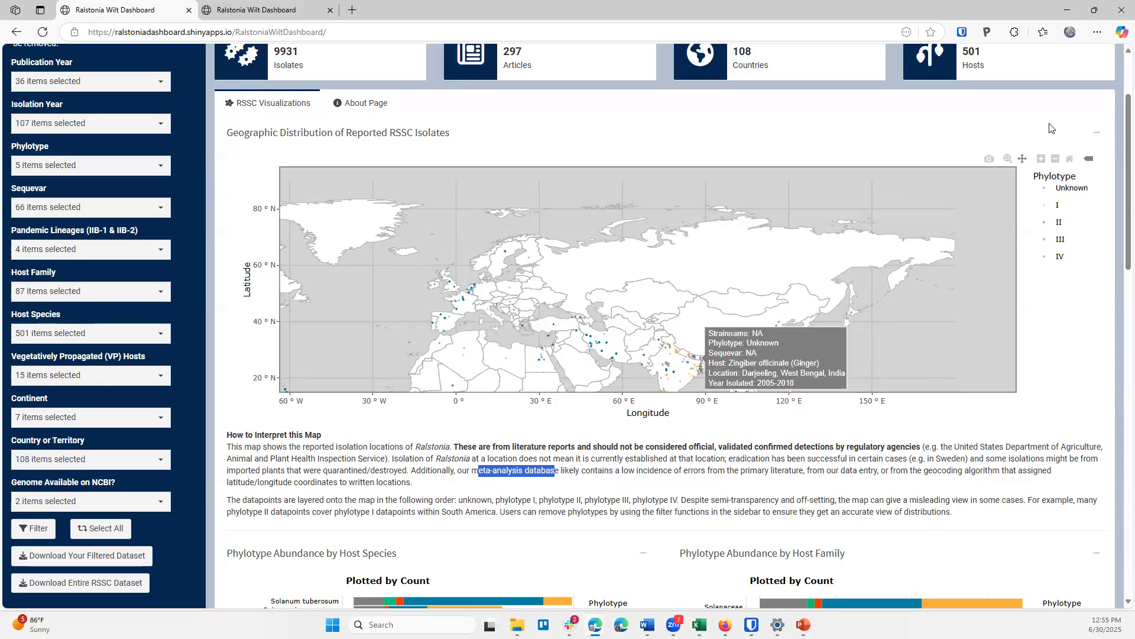
click(1068, 163)
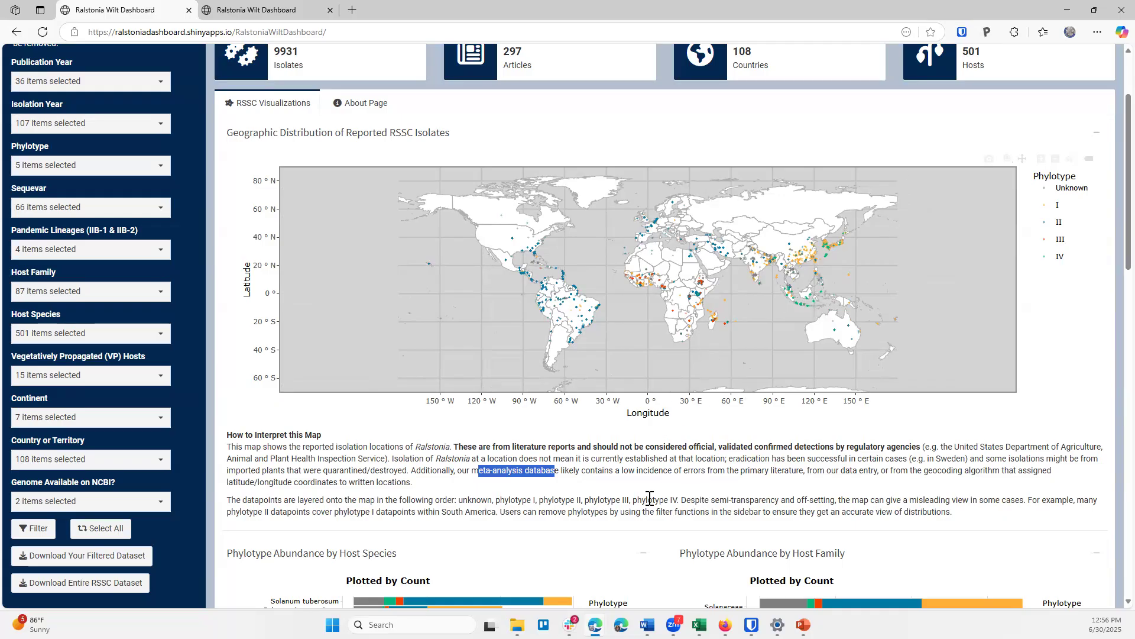
- Look over the phylotype abundance charts by host species, host family, country and continent
scroll(620, 455, down, 2)
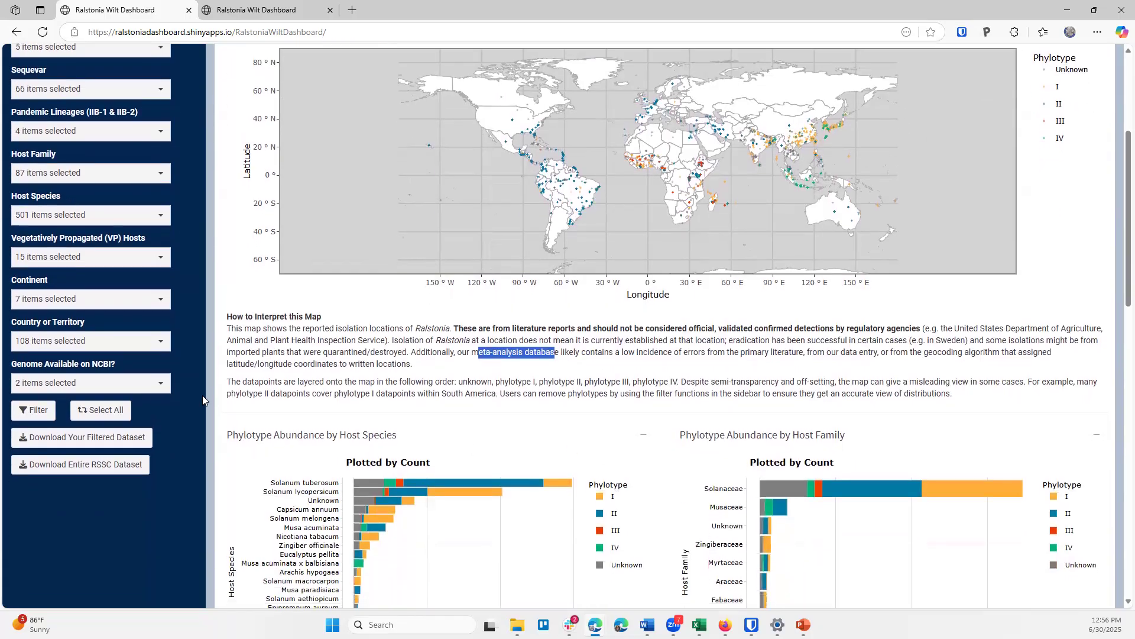
scroll(465, 409, down, 6)
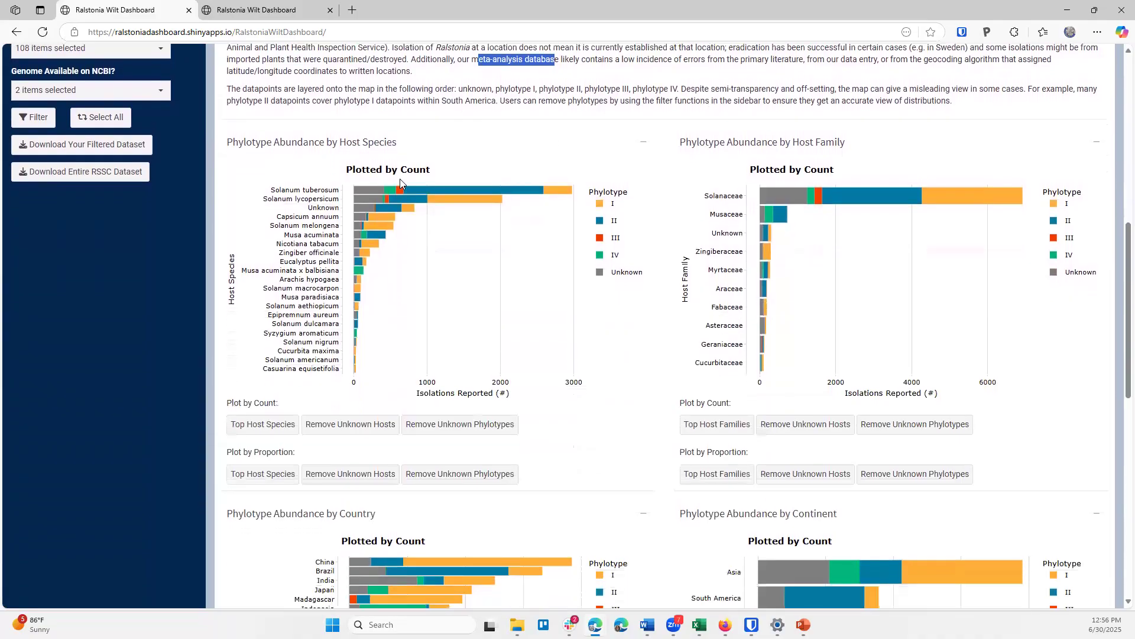
scroll(339, 144, down, 1)
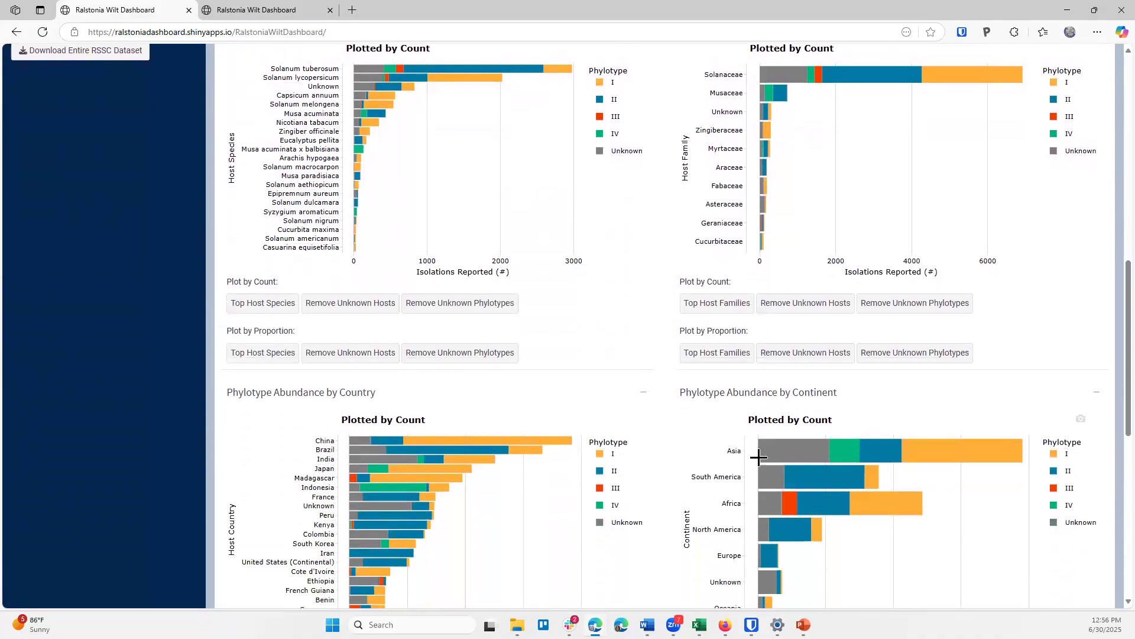
scroll(647, 468, up, 2)
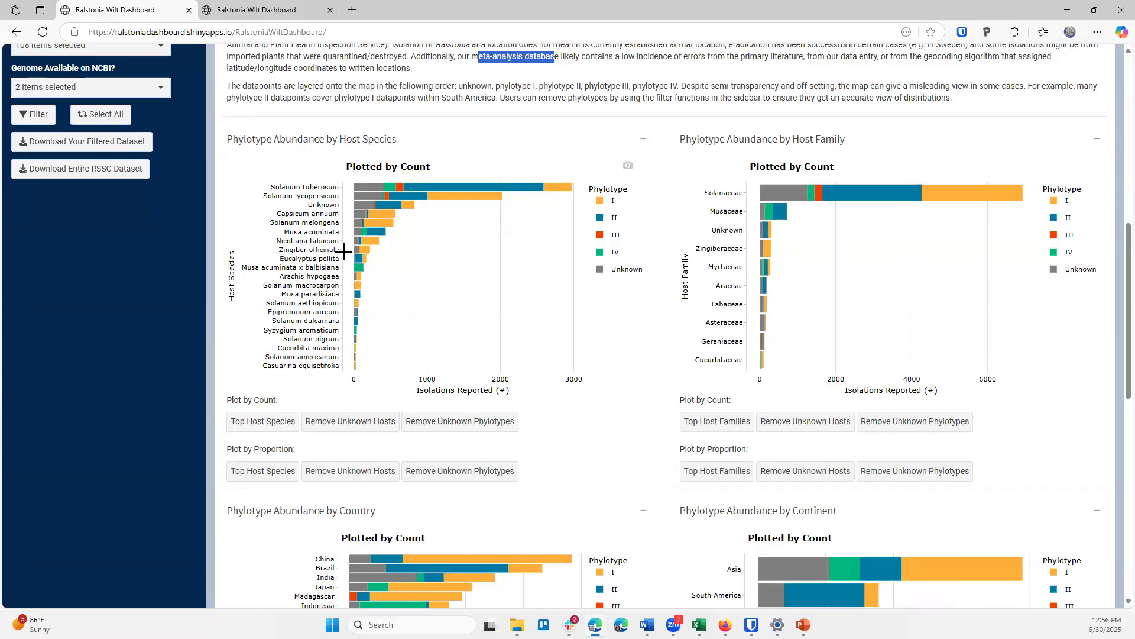
- Highlight the feedback and bug-report link text in the beta notice above the statistics, then clear the highlight
scroll(343, 251, up, 9)
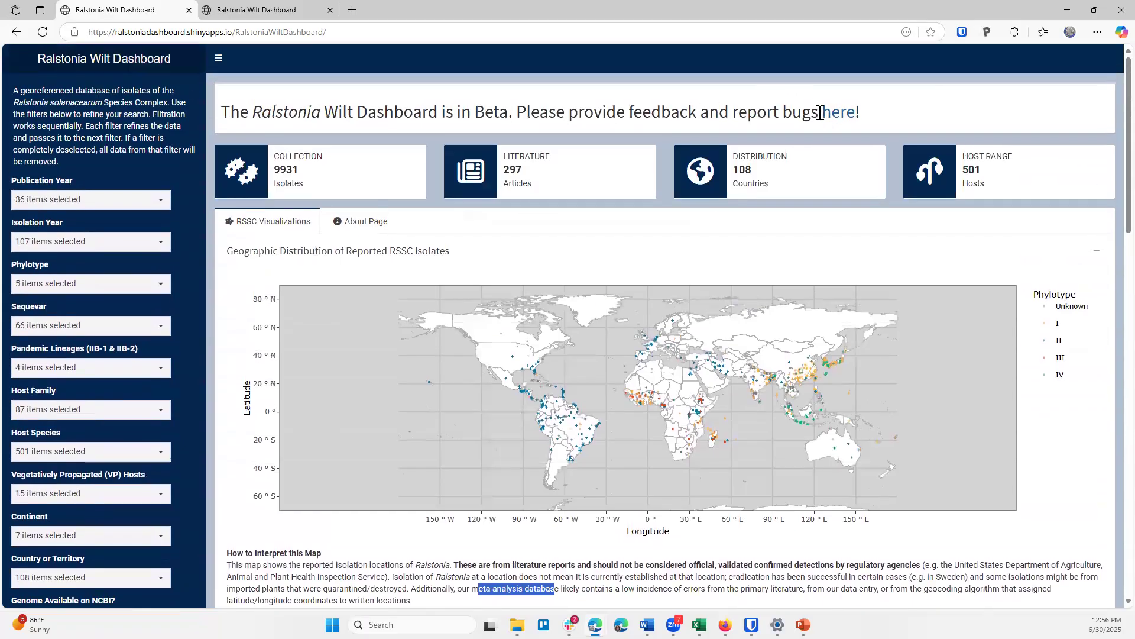
drag(793, 109, 861, 111)
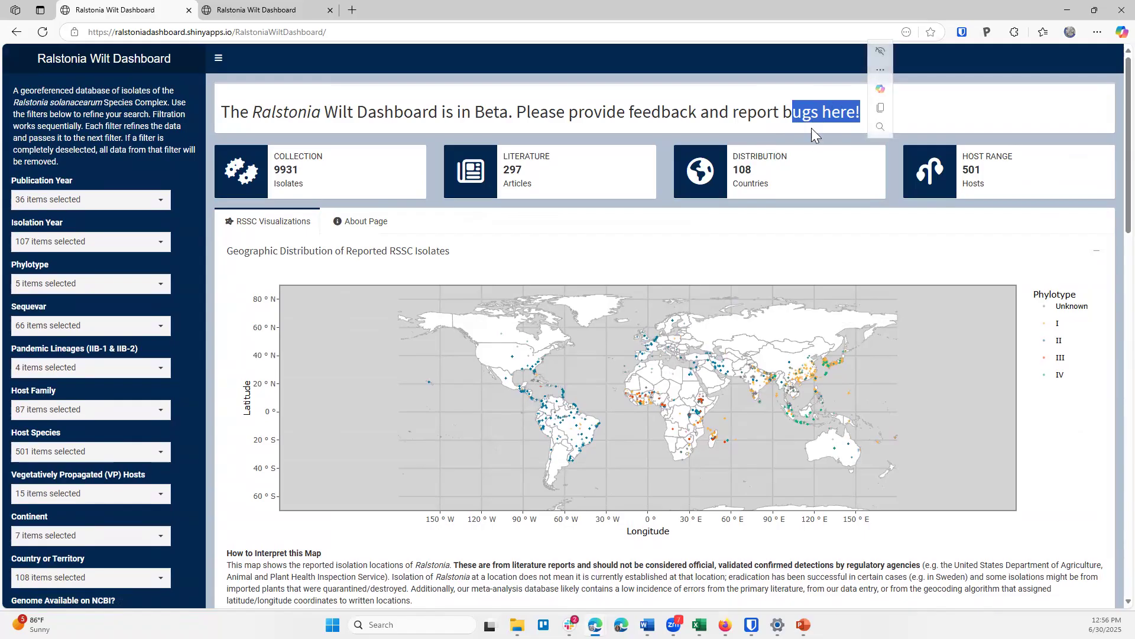
click(779, 118)
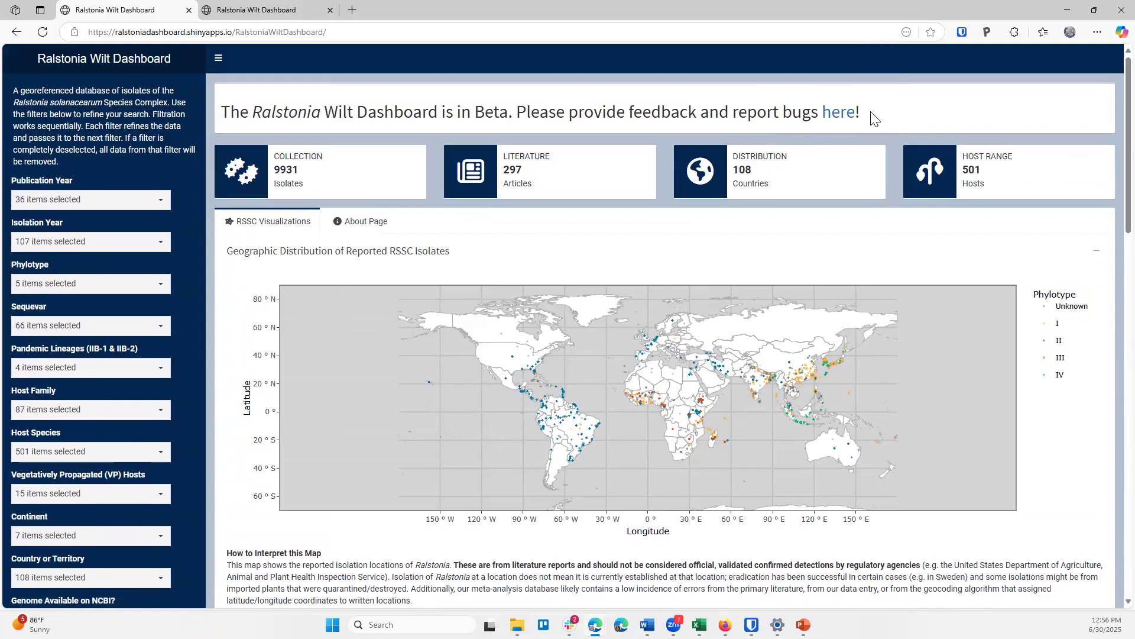
- Plot the host species abundance chart by proportion, first for the top host species and then with unknown phylotypes removed
scroll(840, 149, down, 1)
scroll(766, 195, down, 5)
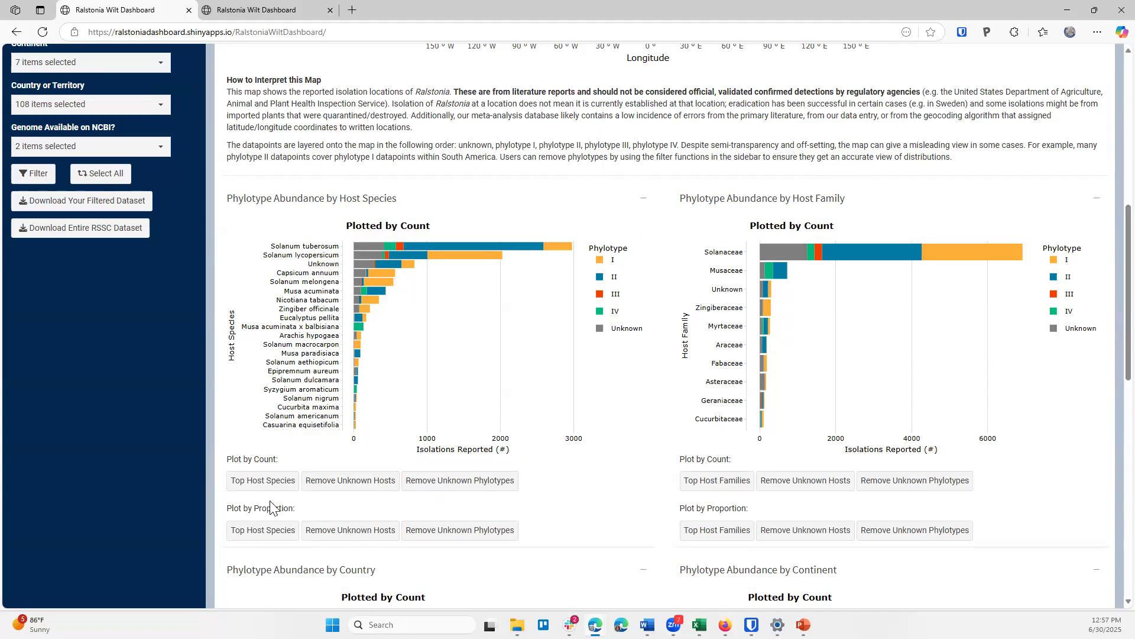
drag(238, 509, 334, 512)
click(269, 535)
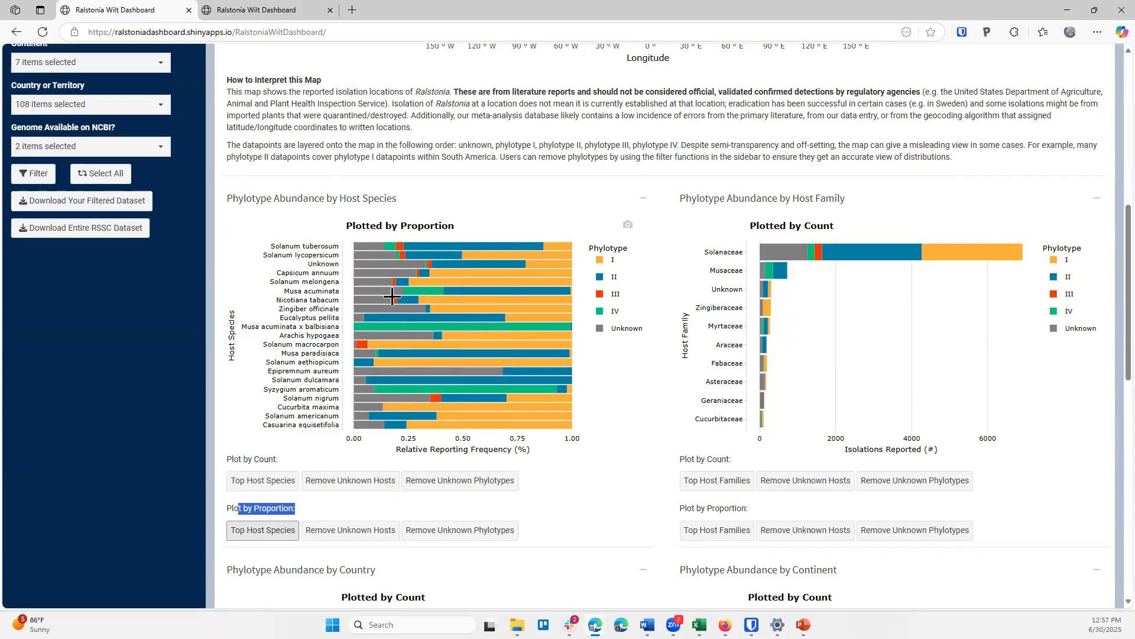
click(314, 298)
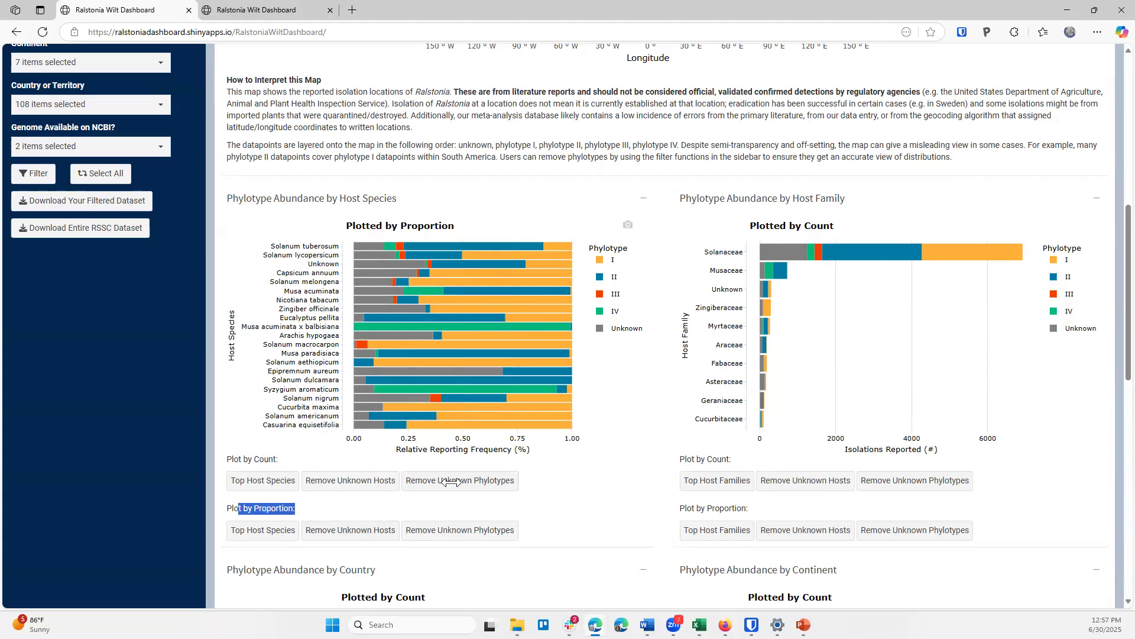
click(454, 533)
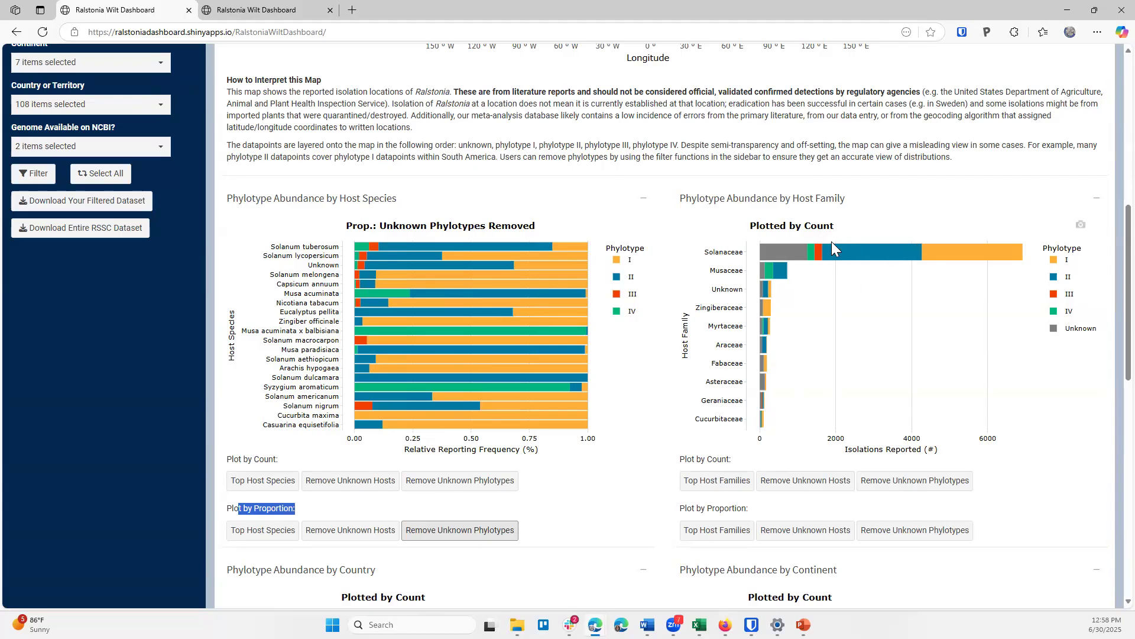
- Plot the host family chart by proportion without unknown phylotypes, then by count with unknown hosts removed
click(908, 534)
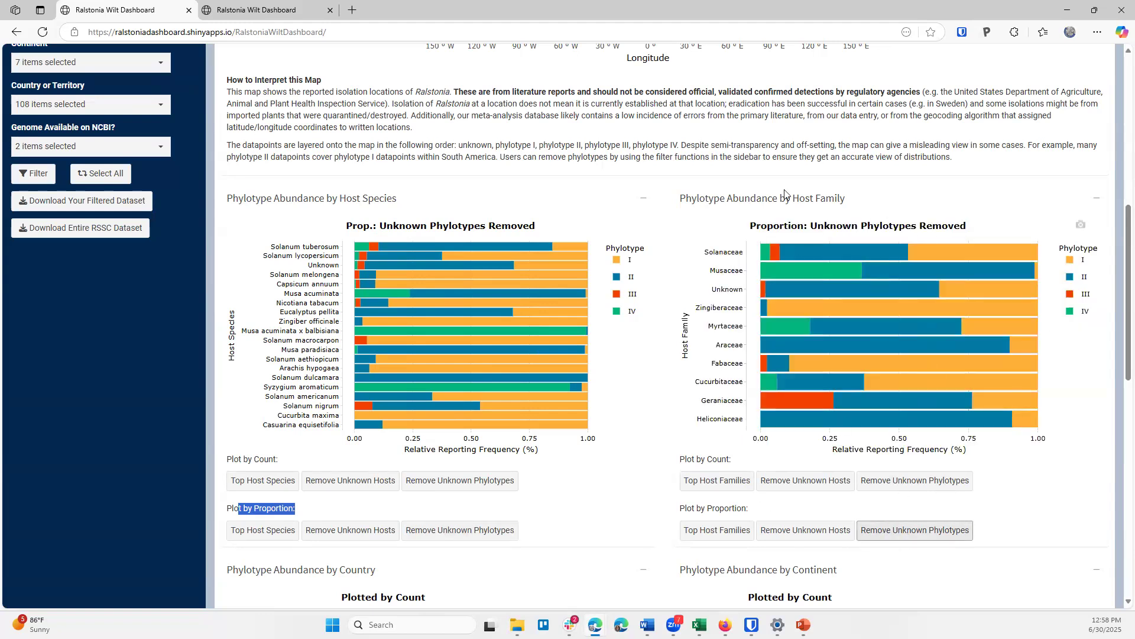
click(818, 482)
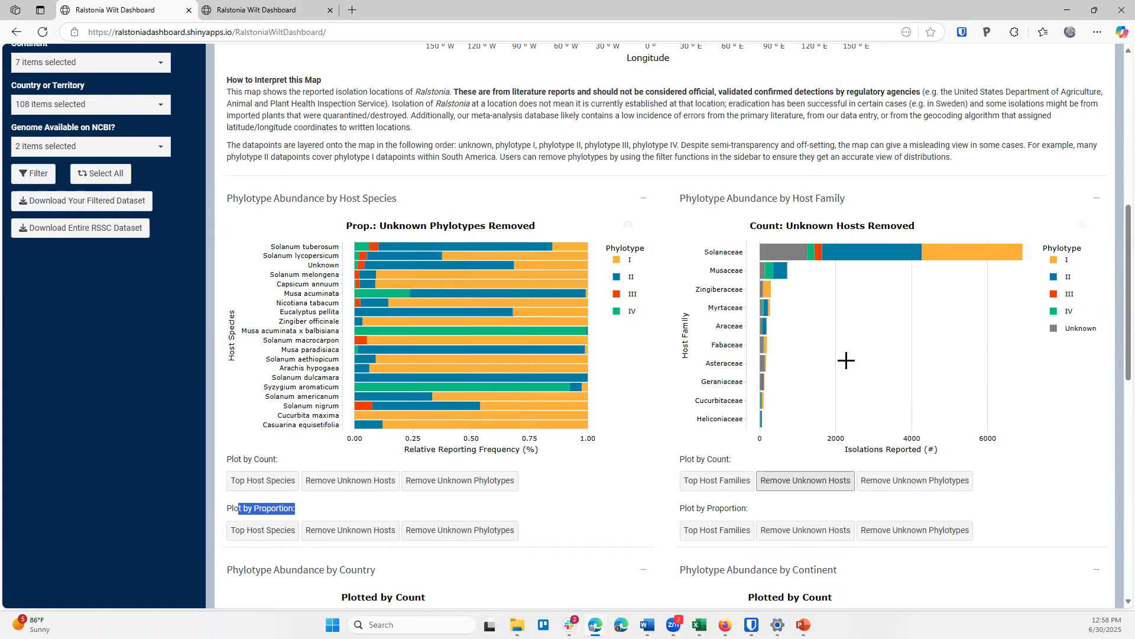
- Plot the country chart without unknown phylotypes by proportion and by count, and the continent chart by proportion without unknown phylotypes
scroll(712, 384, down, 3)
scroll(591, 395, down, 5)
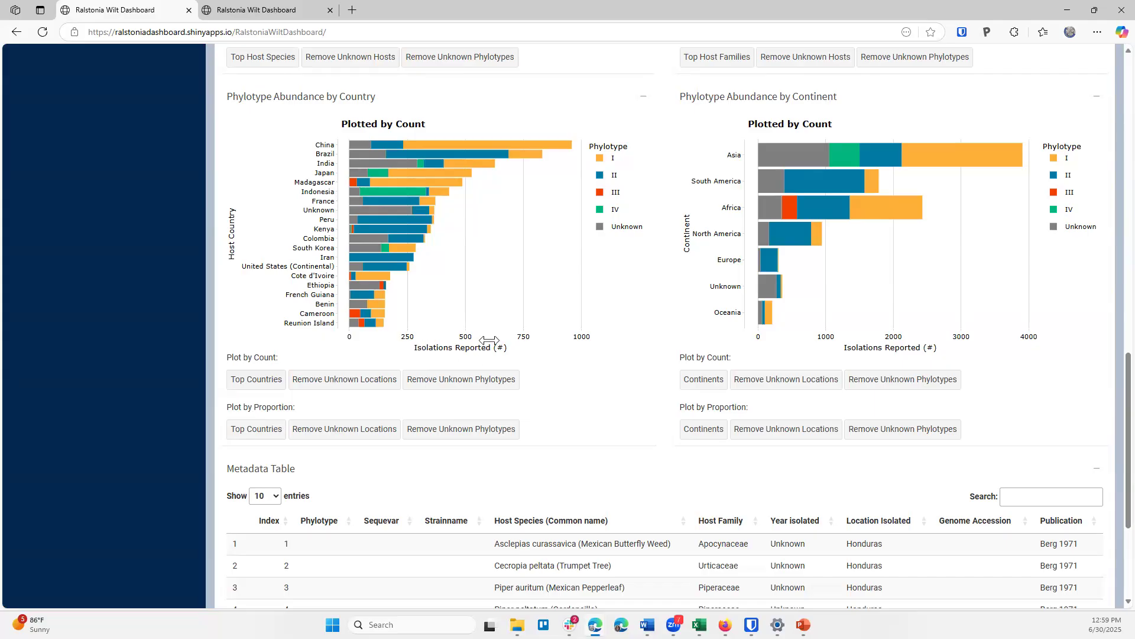
click(474, 431)
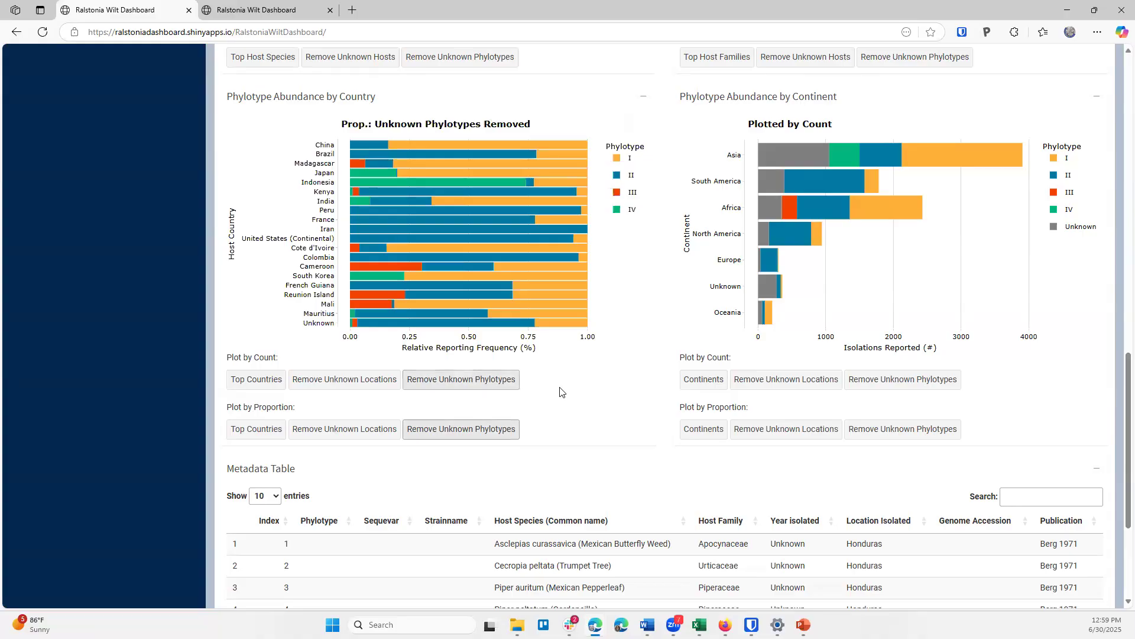
click(507, 383)
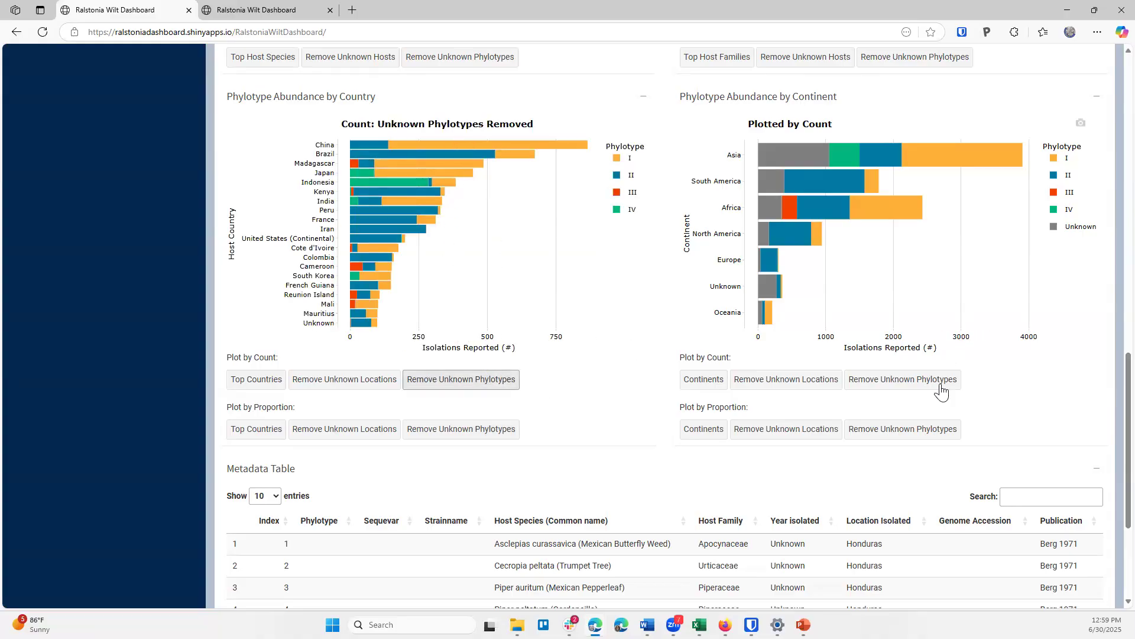
click(939, 429)
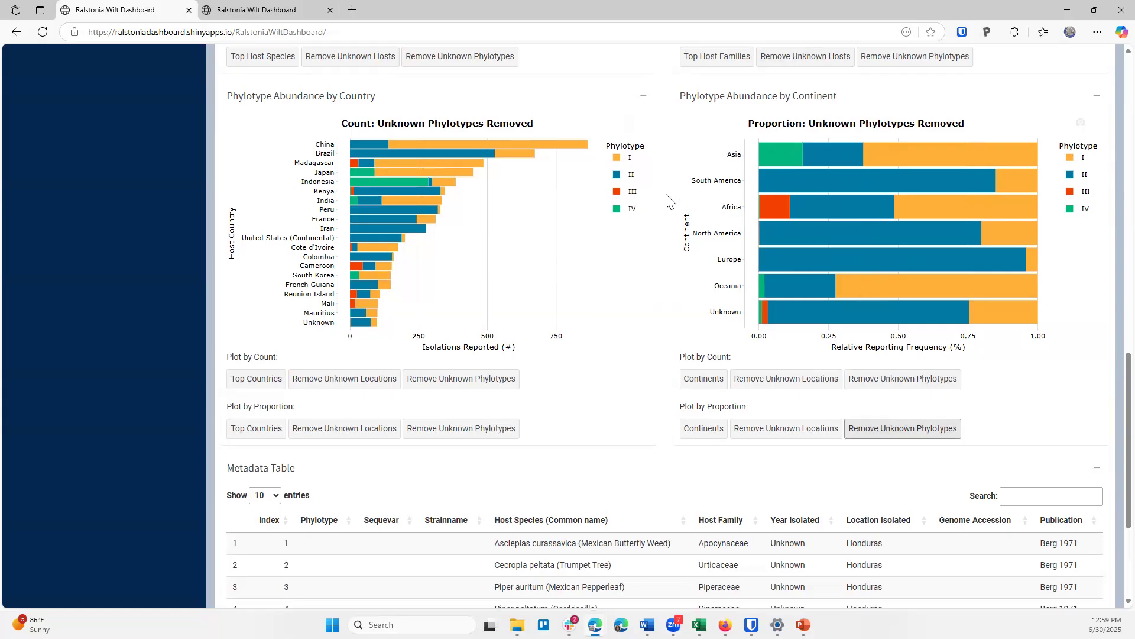
- Examine the Metadata Table, highlighting its total entry count and its title and checking the entries-per-page options
scroll(544, 261, down, 4)
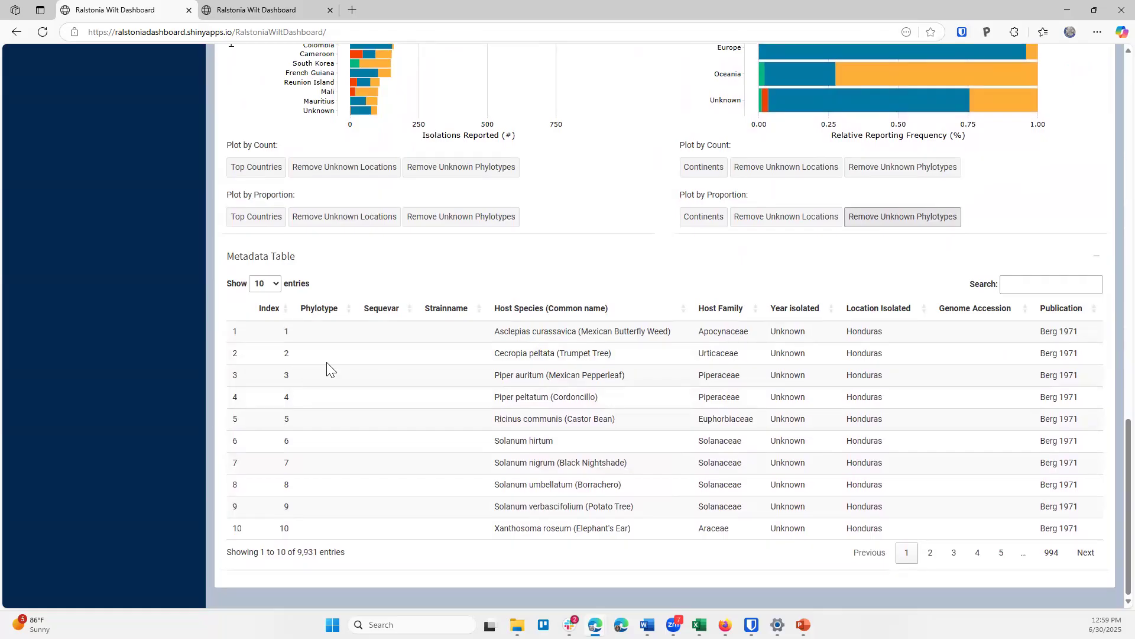
drag(331, 552, 296, 551)
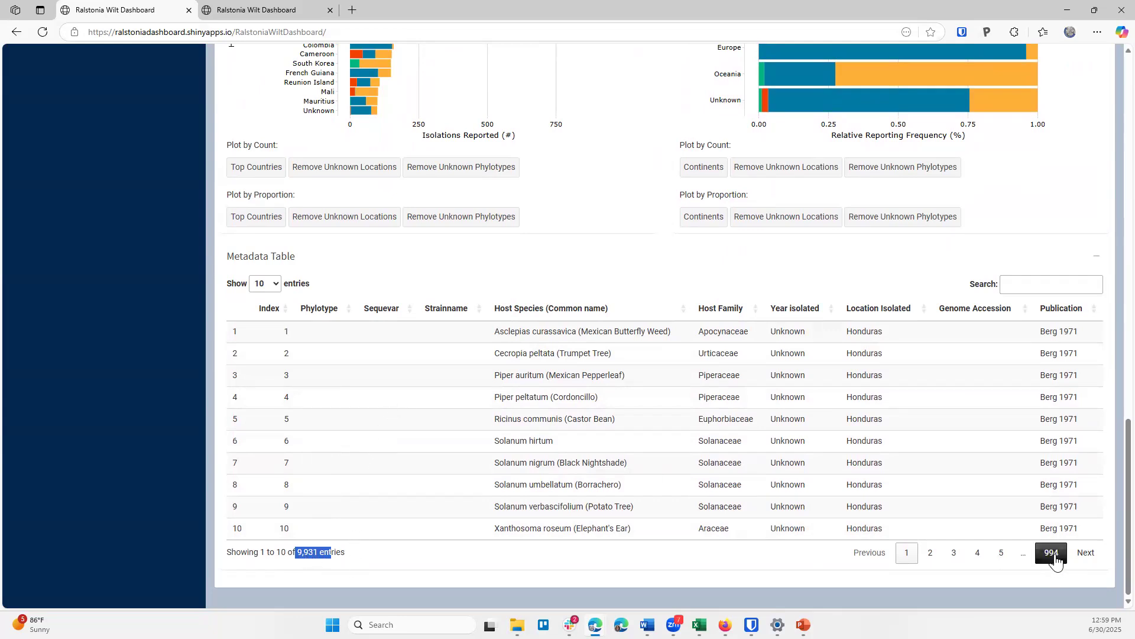
click(265, 285)
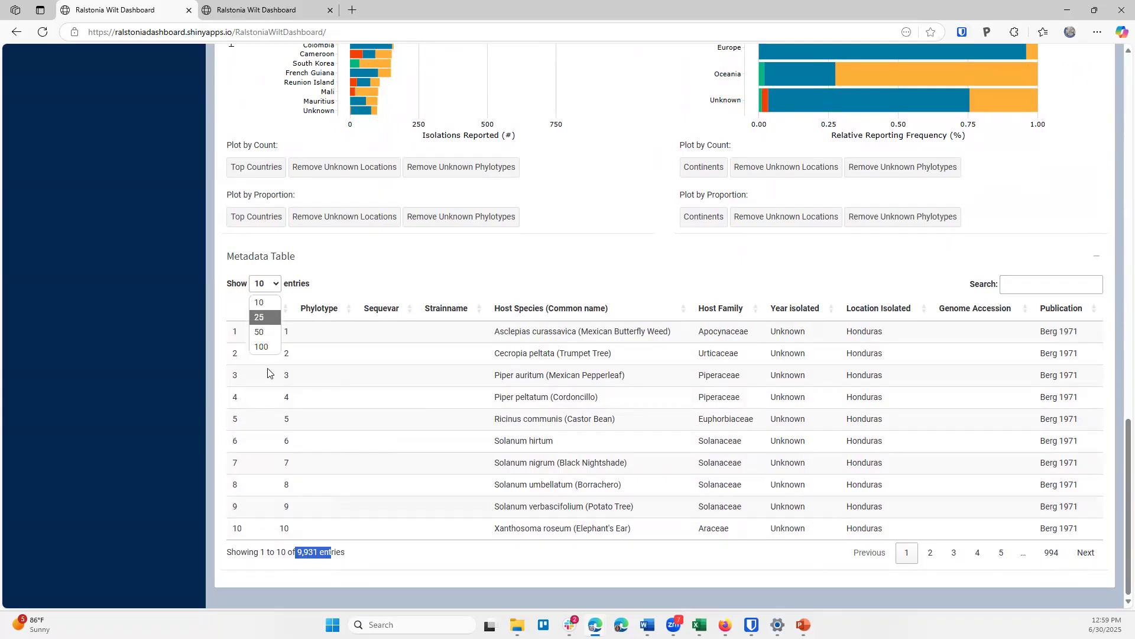
click(299, 253)
drag(299, 254, 233, 256)
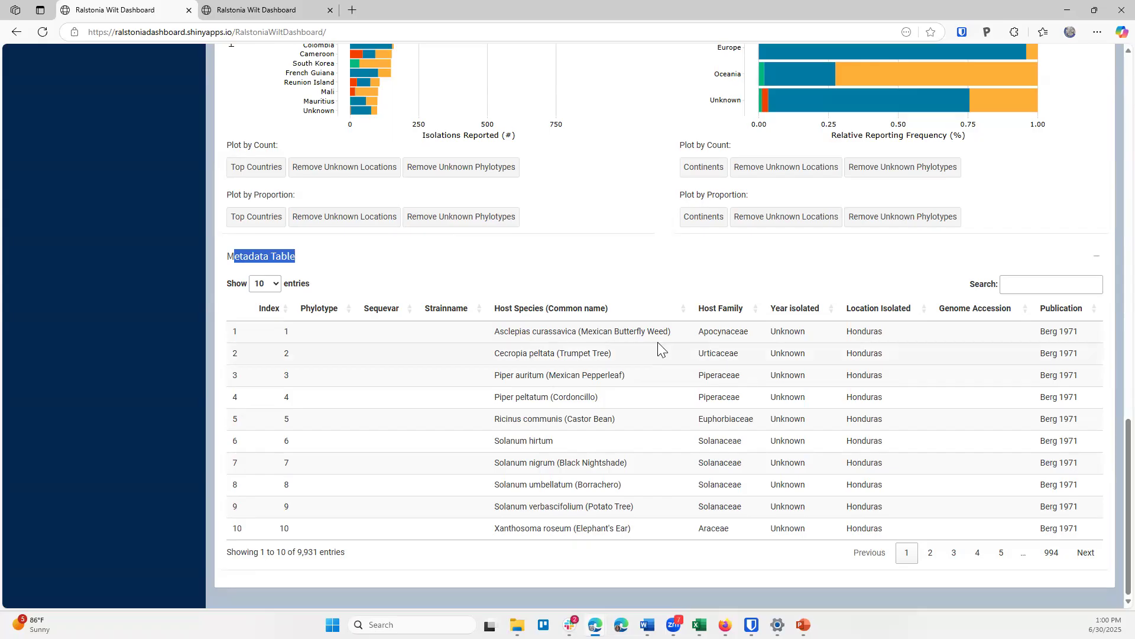
- Review the sidebar filters from Isolation Year through Vegetatively Propagated (VP) Hosts, highlighting filter labels along the way
scroll(303, 251, up, 20)
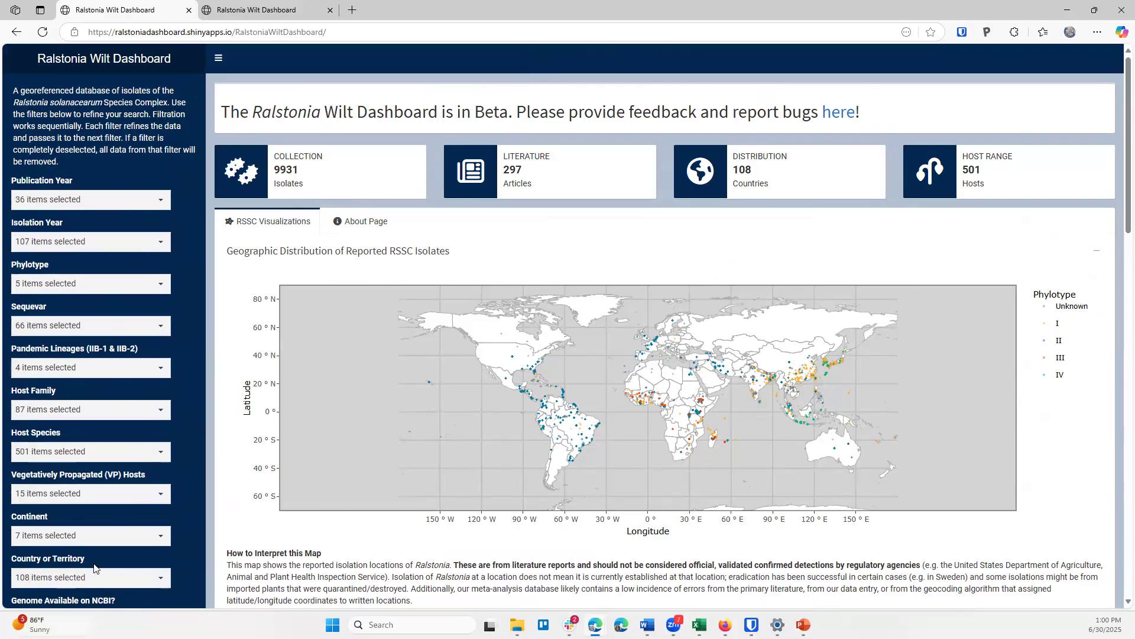
scroll(165, 296, down, 1)
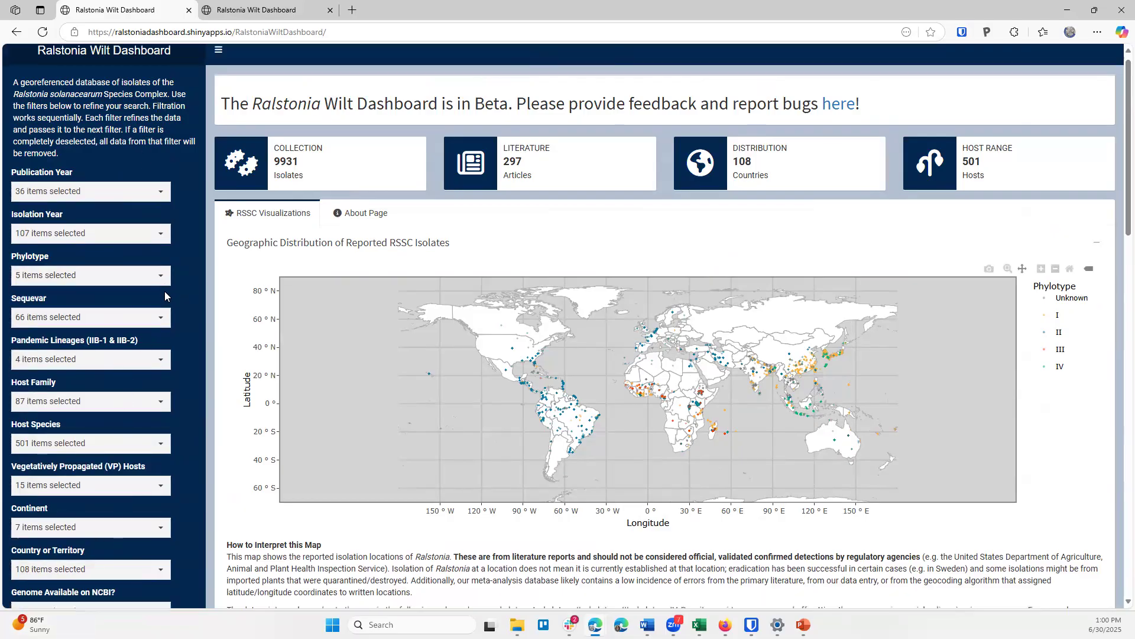
double_click(42, 210)
drag(50, 245, 142, 293)
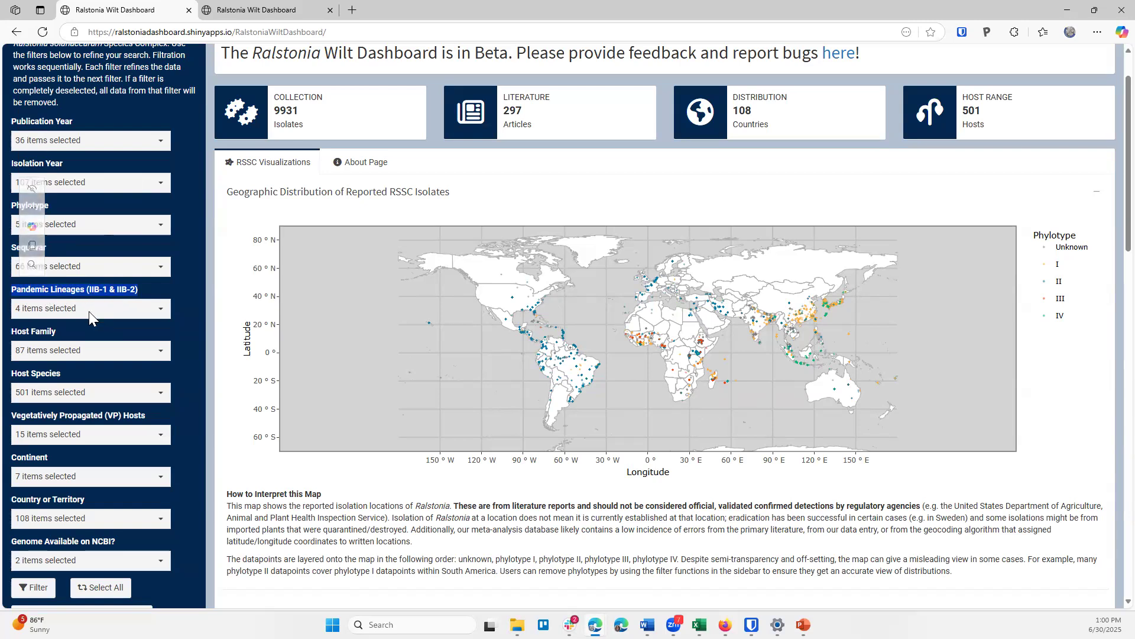
drag(12, 331, 57, 333)
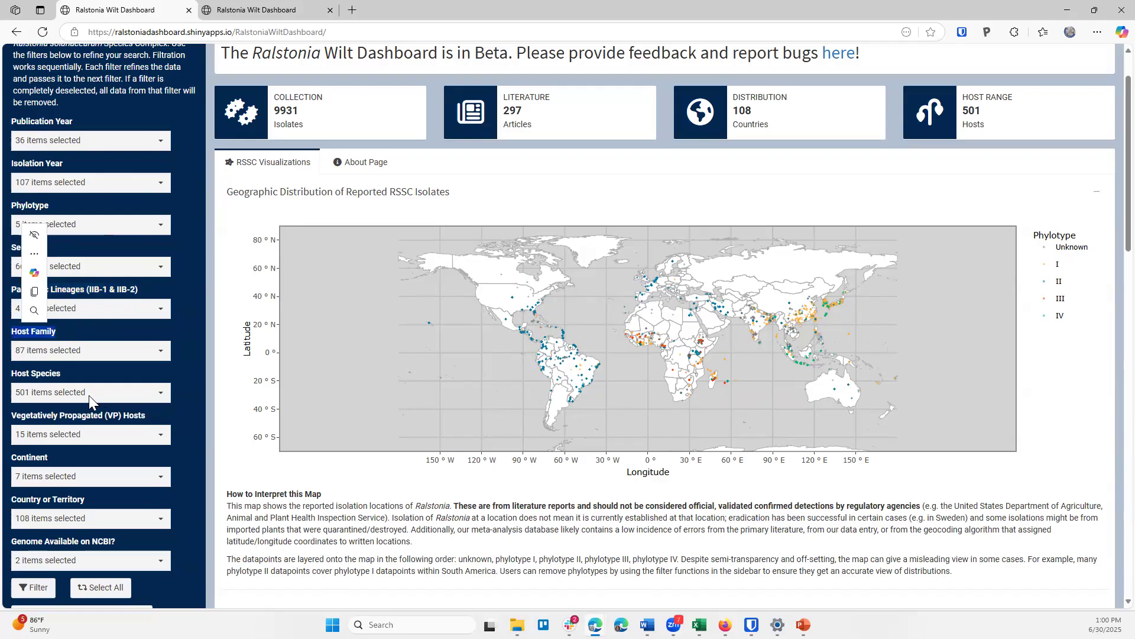
drag(61, 374, 11, 374)
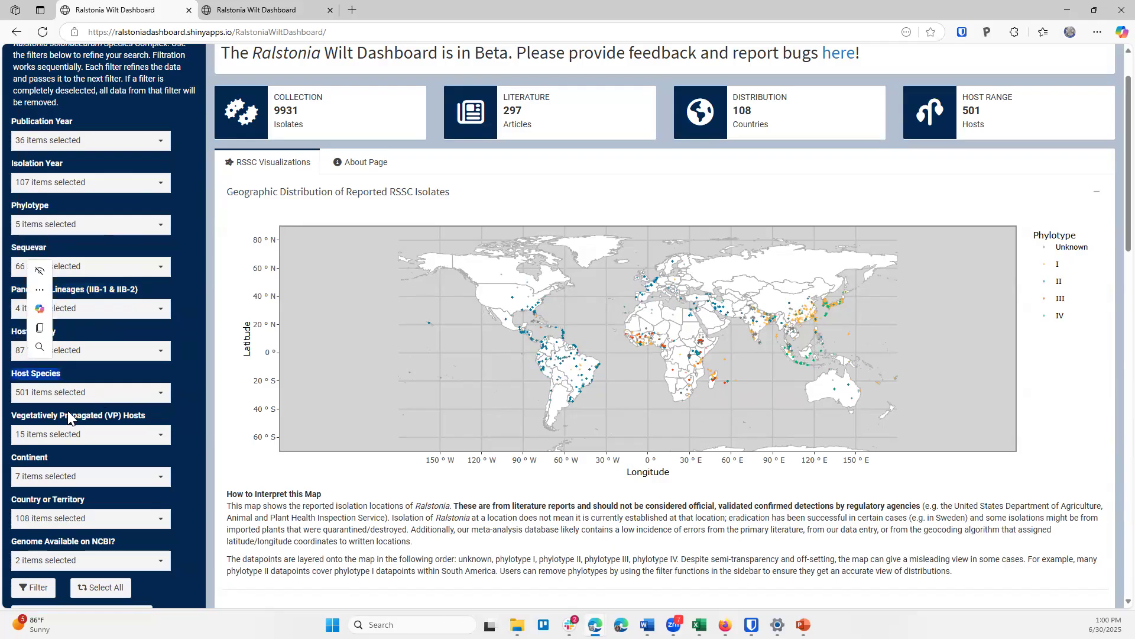
drag(27, 419, 150, 422)
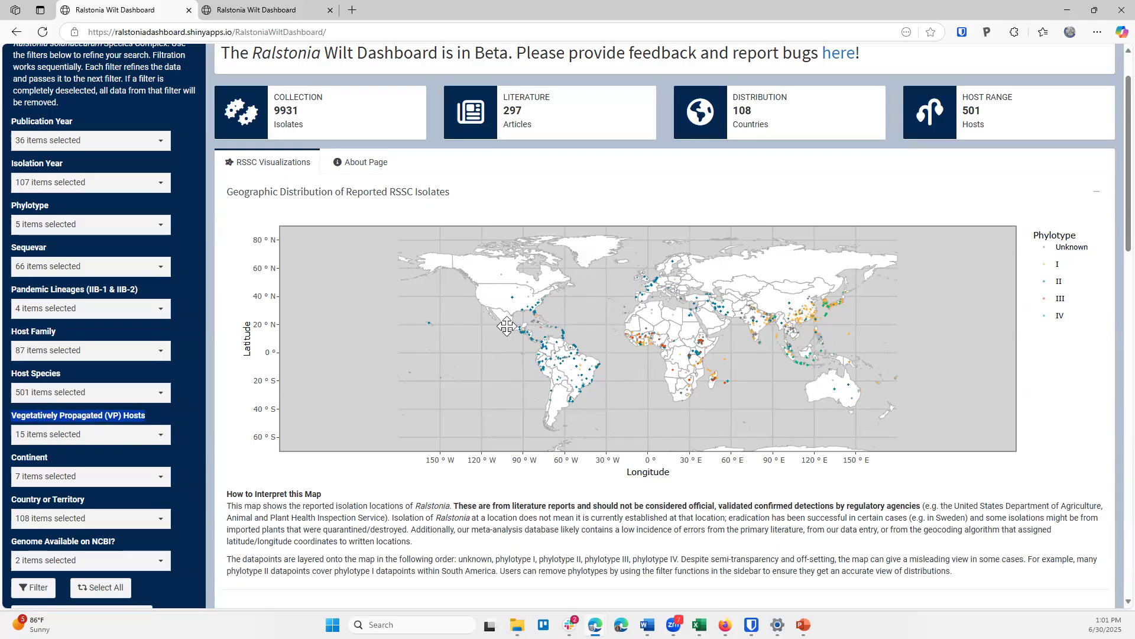
- Highlight the sidebar filter labels for Continent, Country or Territory, and Genome Available on NCBI
scroll(509, 325, up, 1)
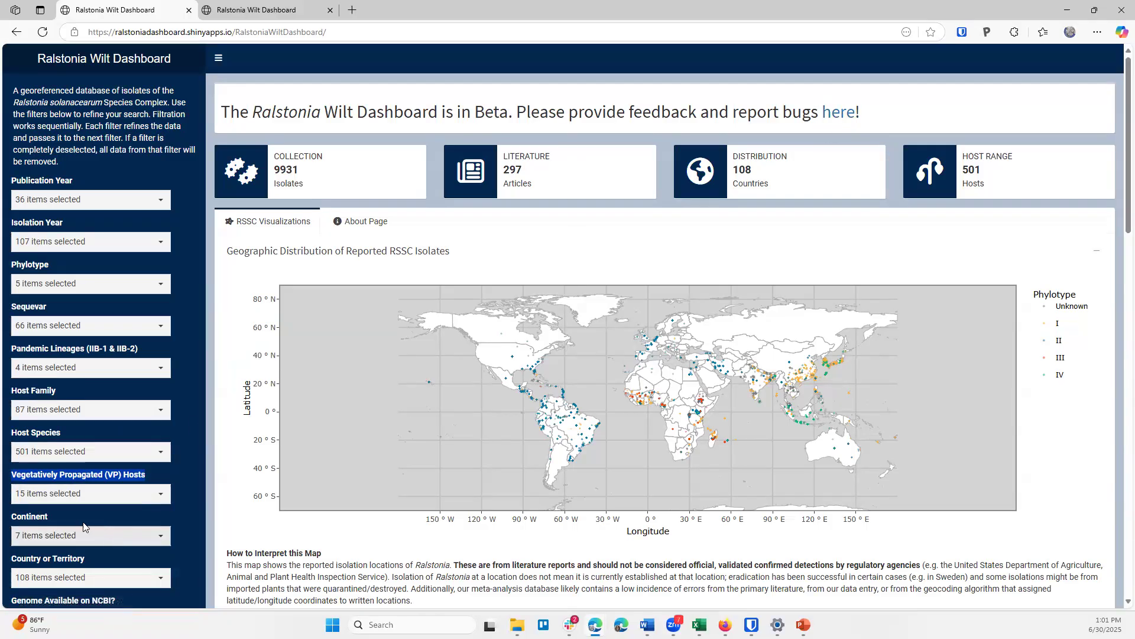
scroll(34, 459, down, 1)
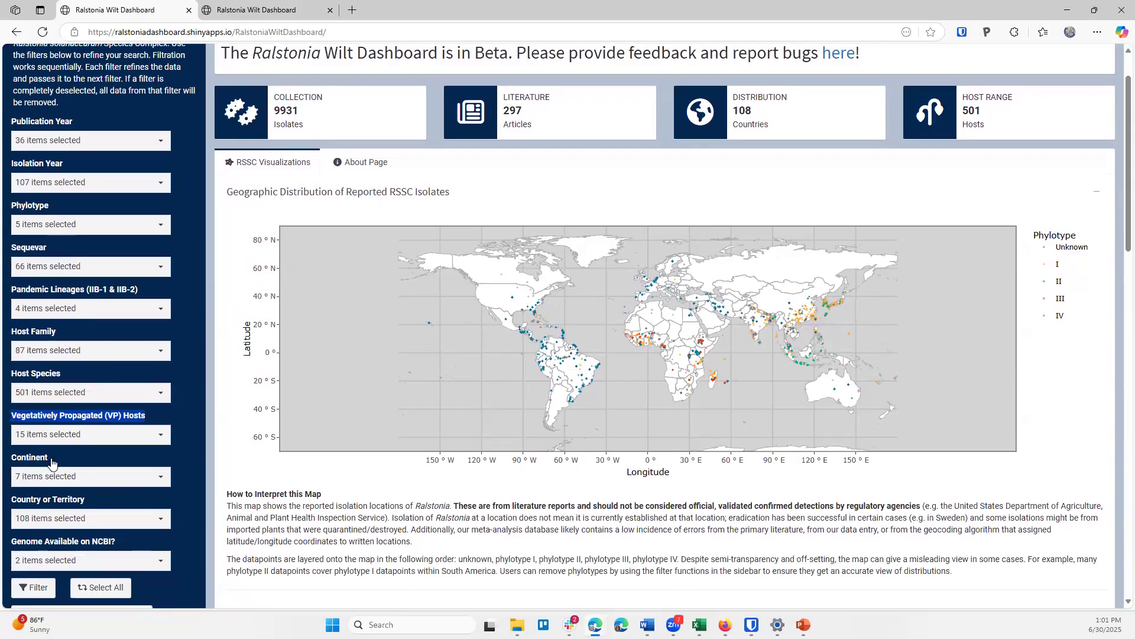
drag(50, 461, 21, 460)
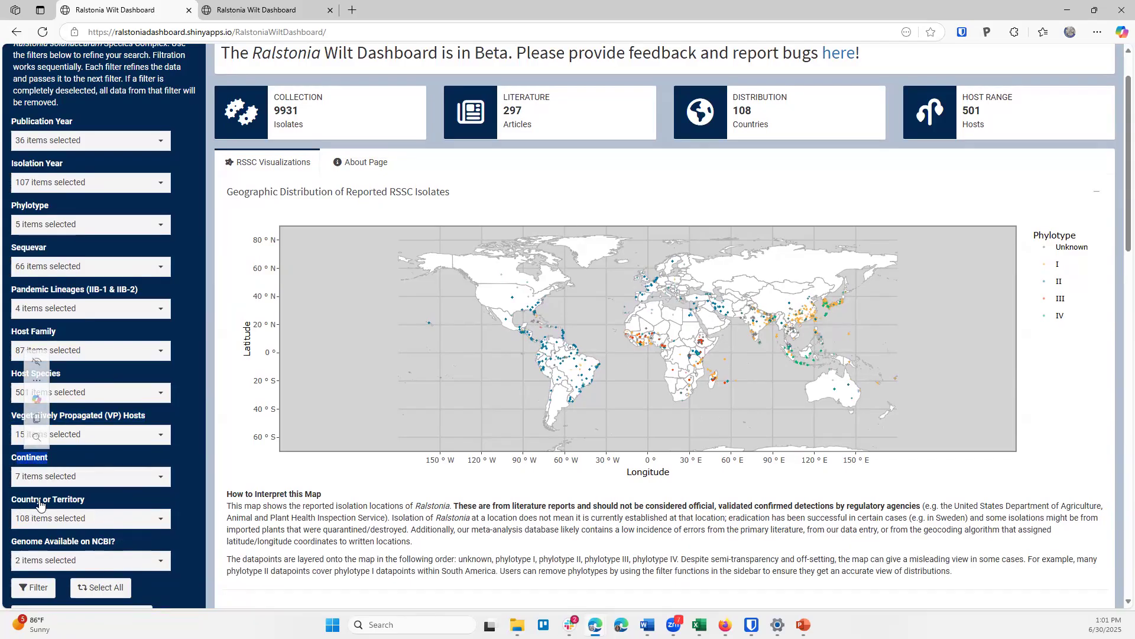
drag(33, 500, 84, 500)
drag(39, 542, 111, 547)
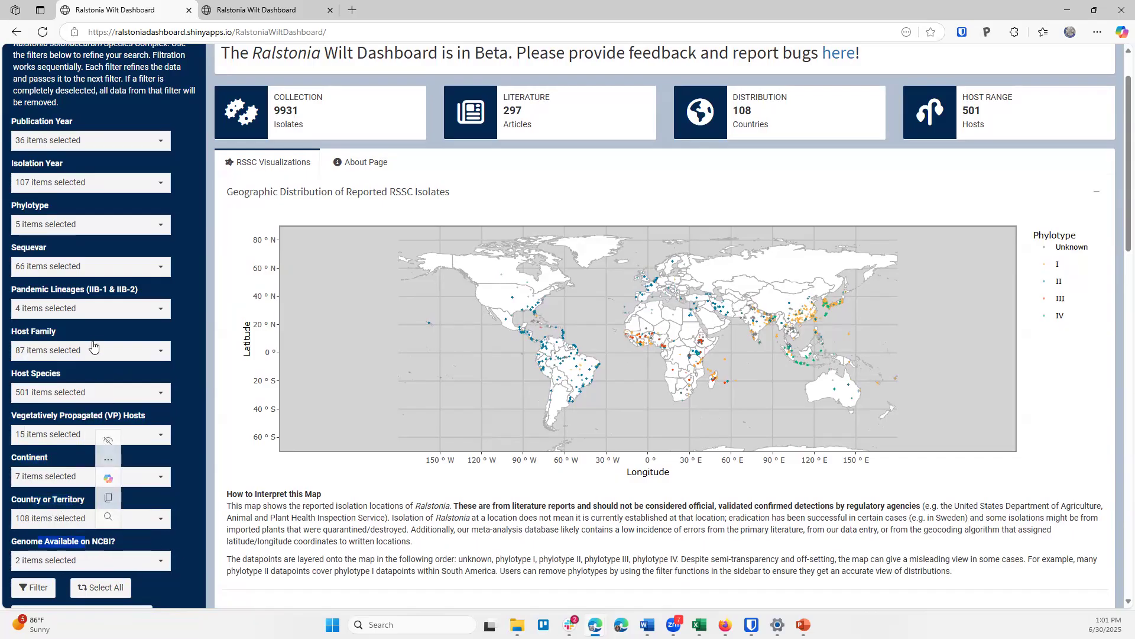
- Restrict the Phylotype filter selection to Unknown only
click(106, 225)
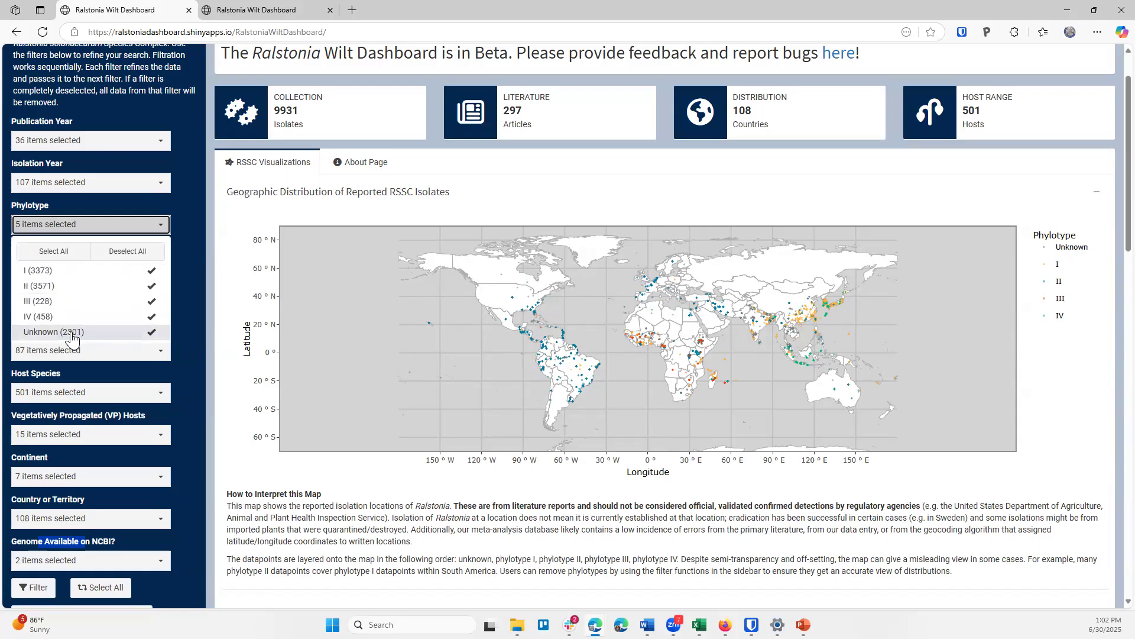
click(113, 253)
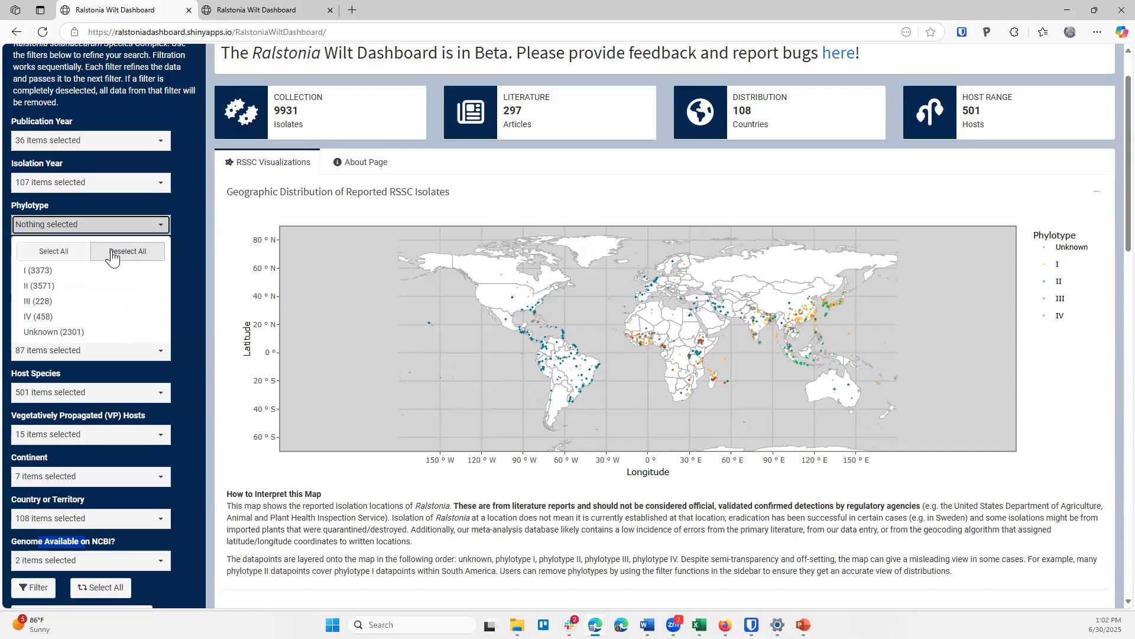
click(37, 336)
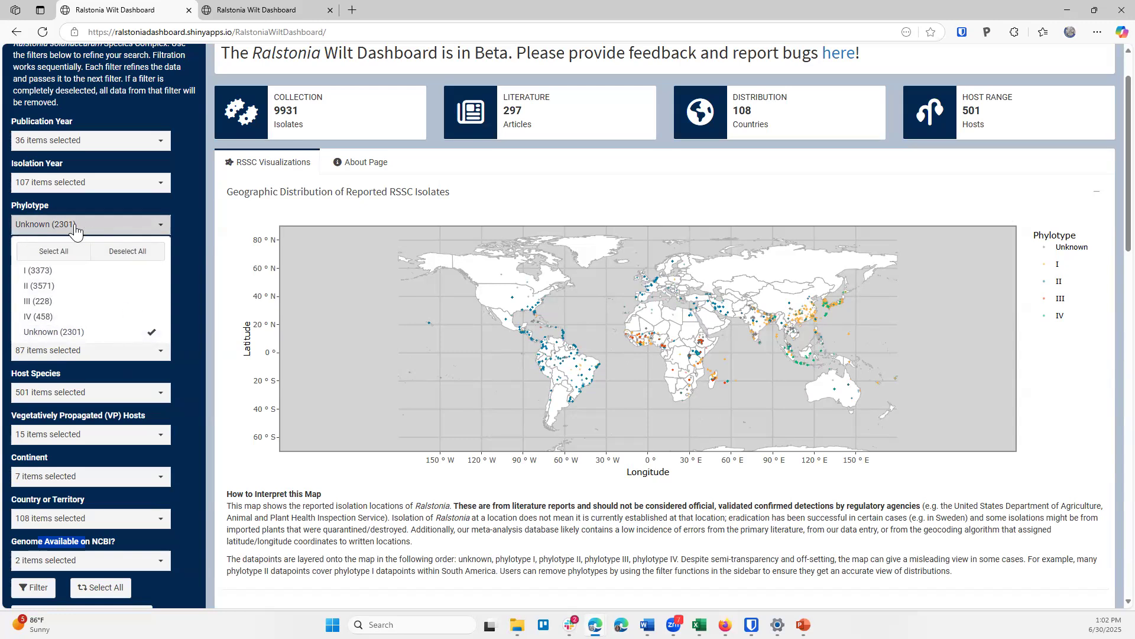
click(151, 320)
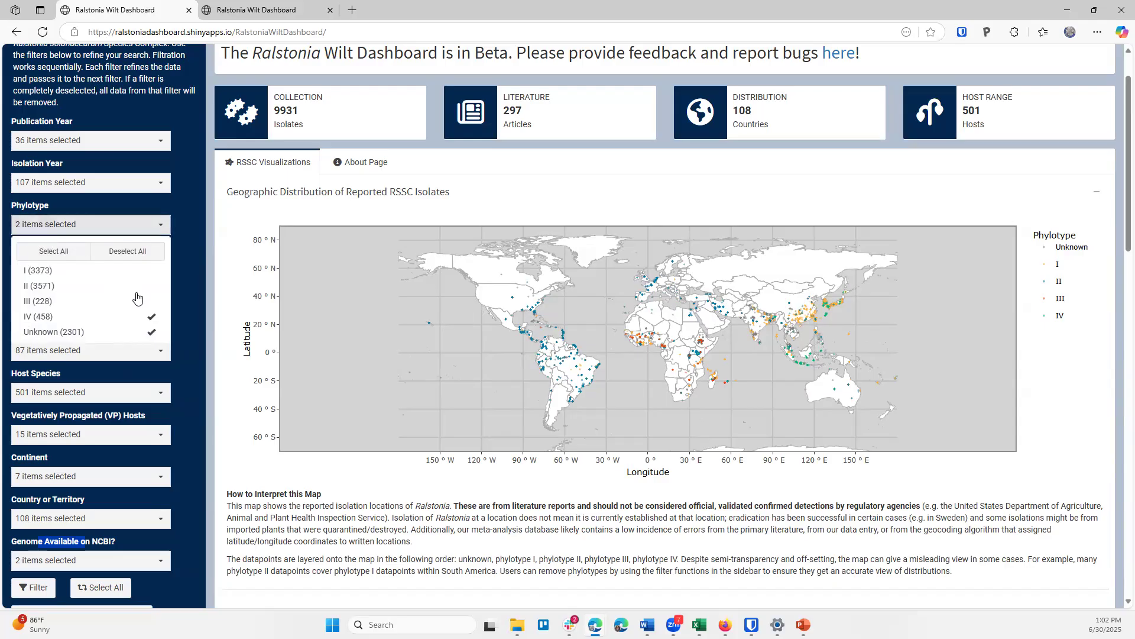
click(151, 319)
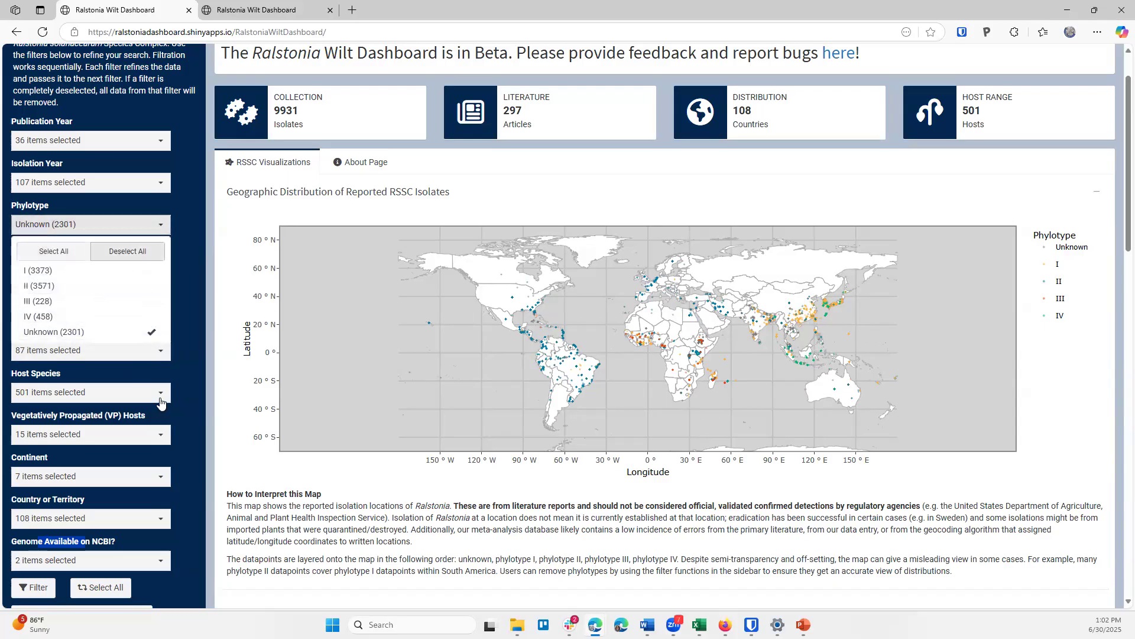
click(184, 295)
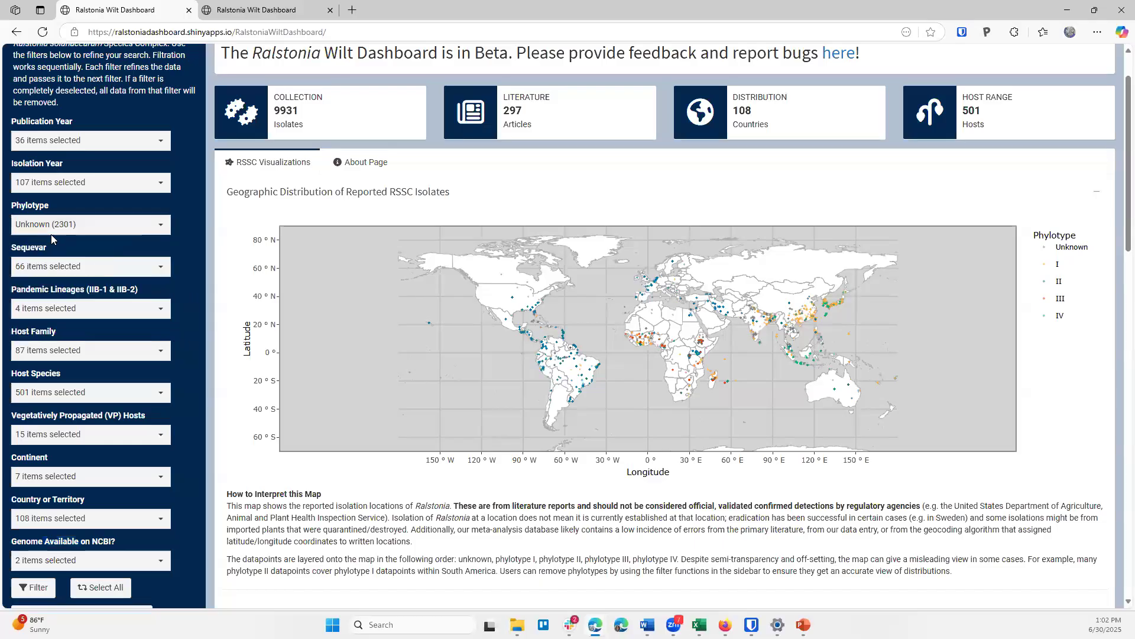
- Apply the Unknown phylotype filter and look over the updated map, abundance charts and collection statistics
scroll(464, 187, up, 1)
scroll(464, 187, up, 1)
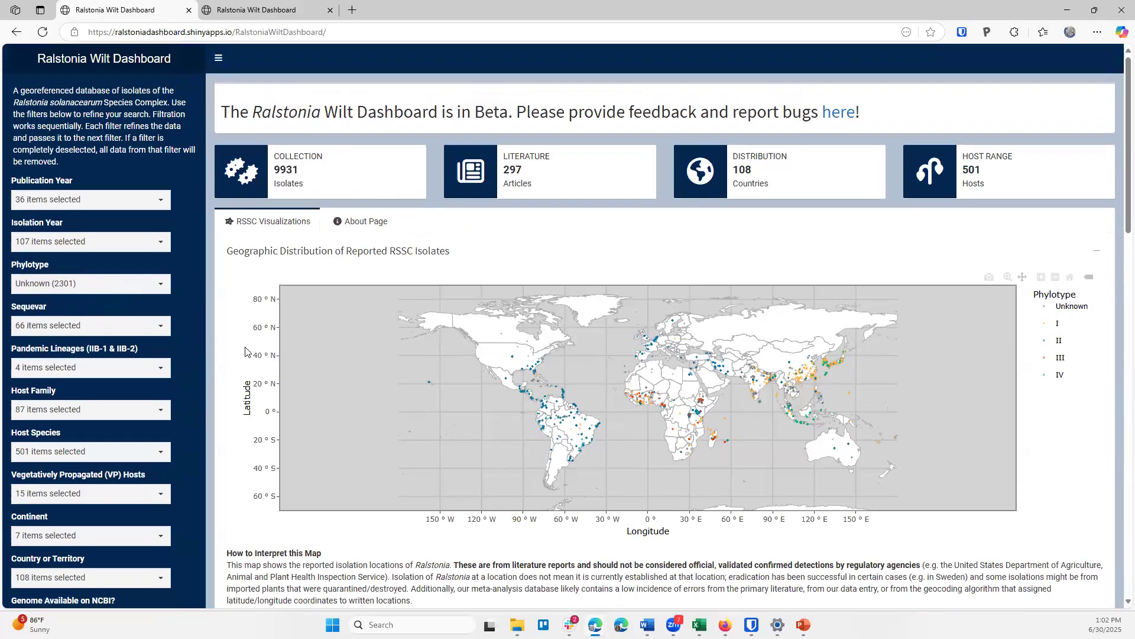
scroll(182, 405, down, 2)
scroll(182, 405, down, 1)
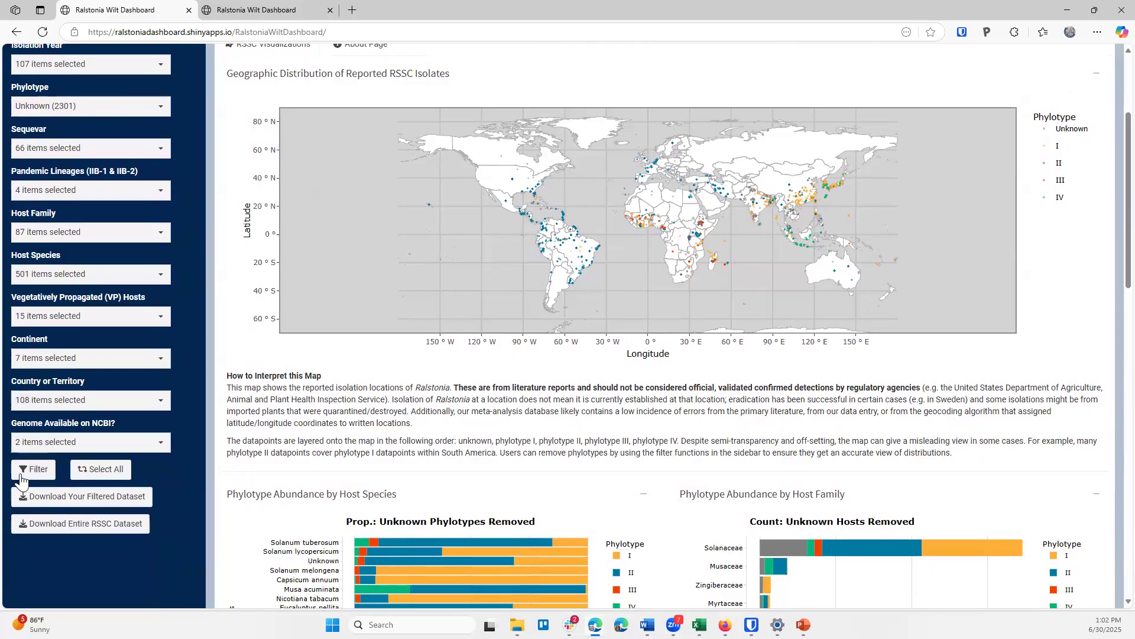
click(39, 473)
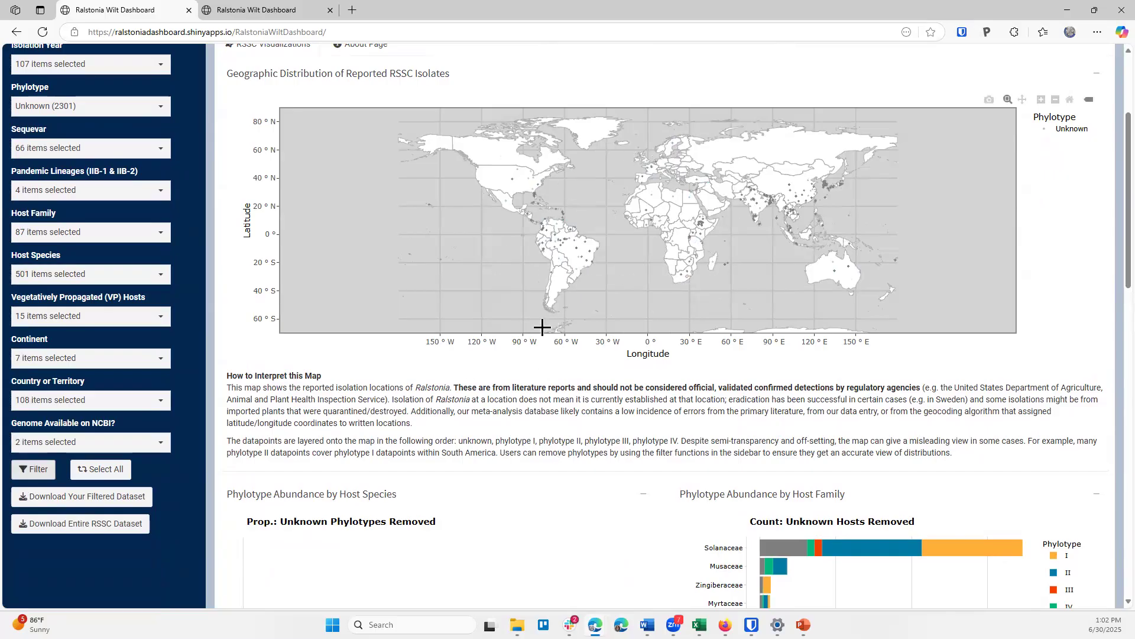
scroll(540, 471, down, 4)
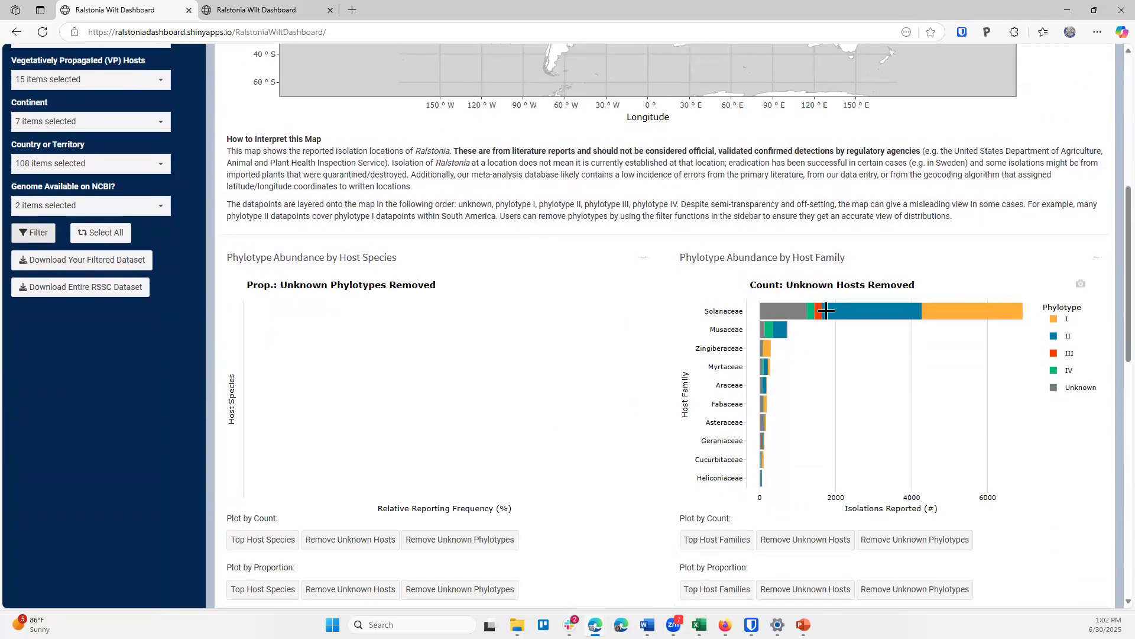
scroll(836, 342, down, 7)
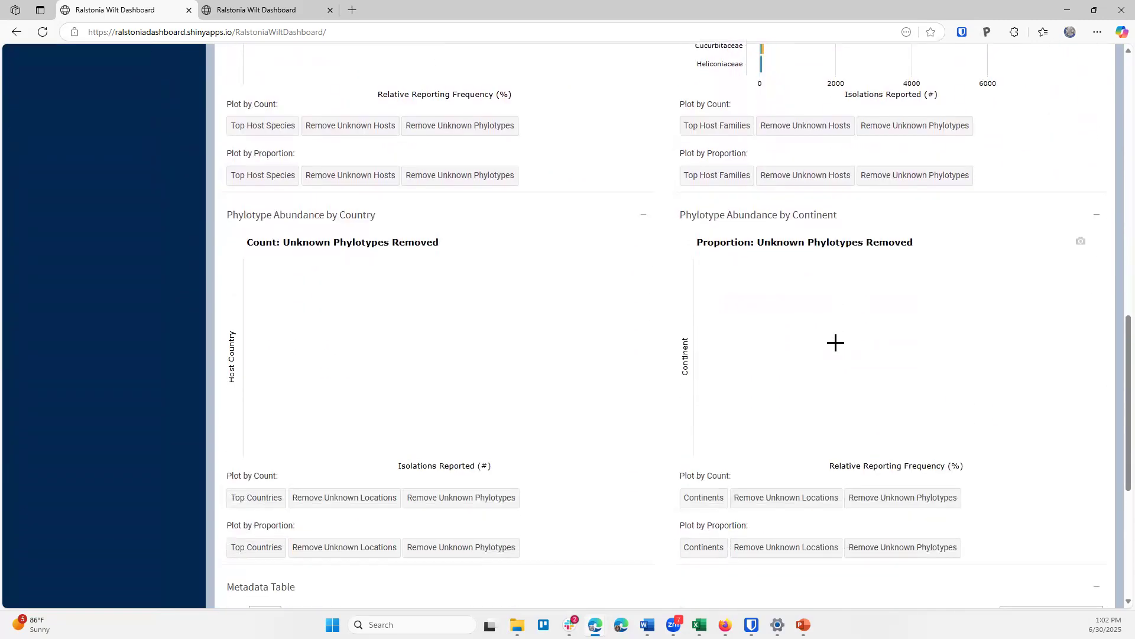
scroll(798, 337, up, 7)
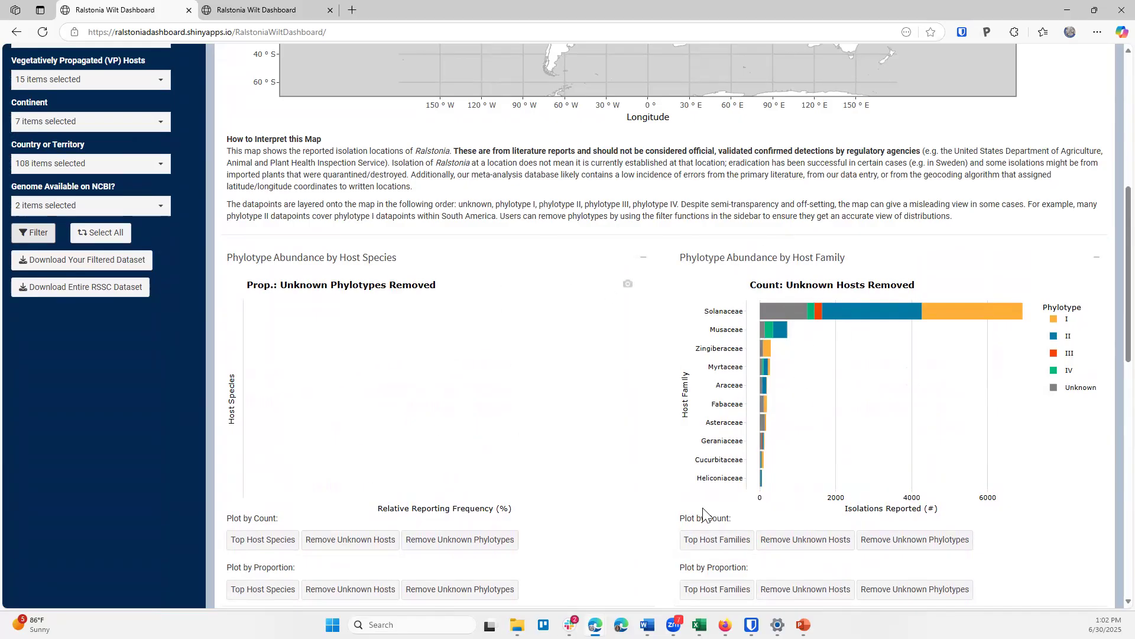
scroll(407, 362, up, 6)
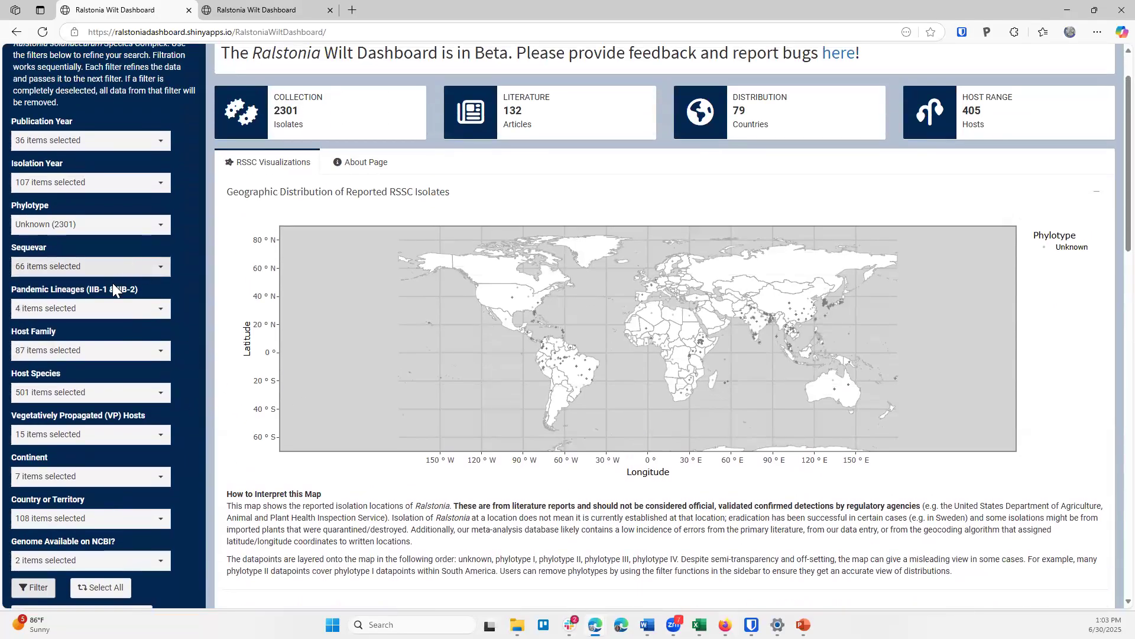
- Change the Phylotype filter to I only, apply it, and check the map and host charts
click(113, 225)
click(133, 253)
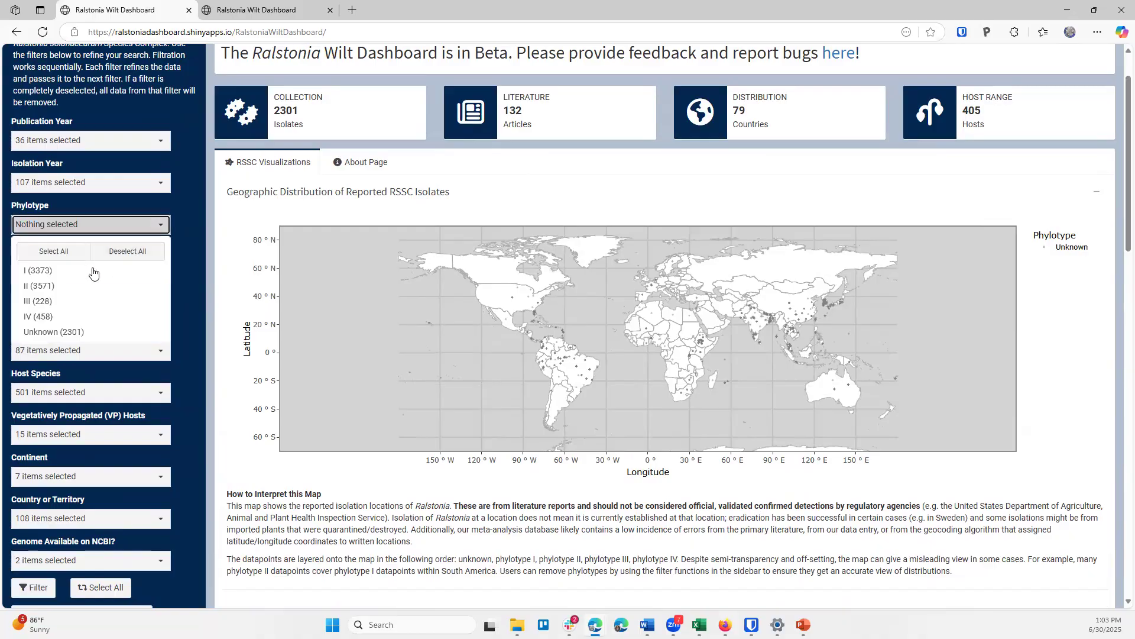
click(44, 274)
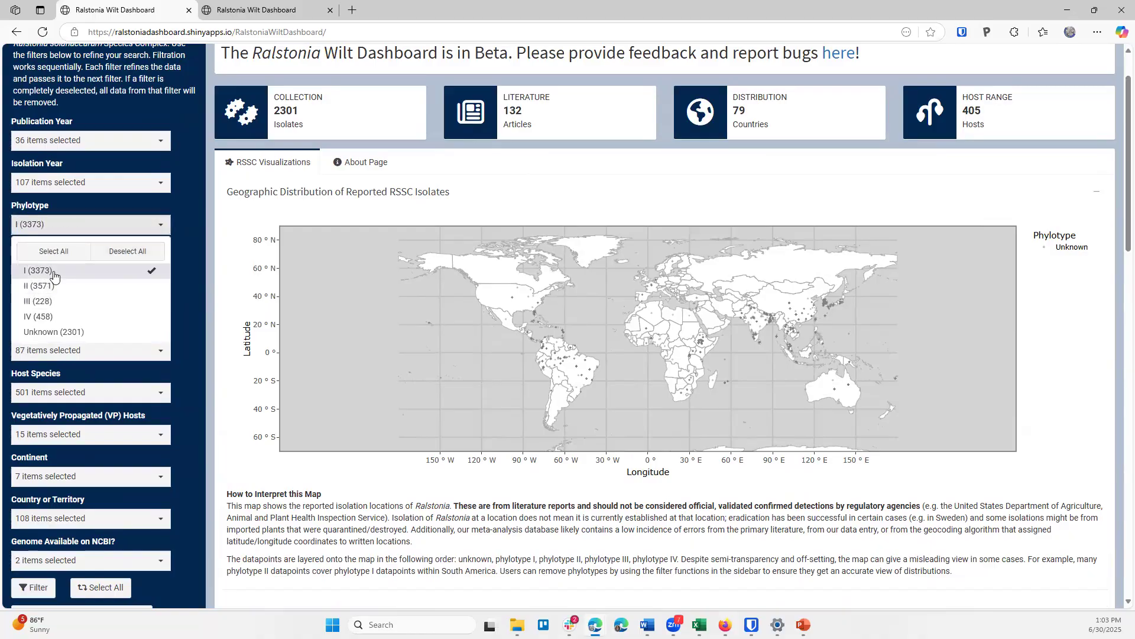
click(179, 523)
scroll(156, 516, down, 2)
click(24, 470)
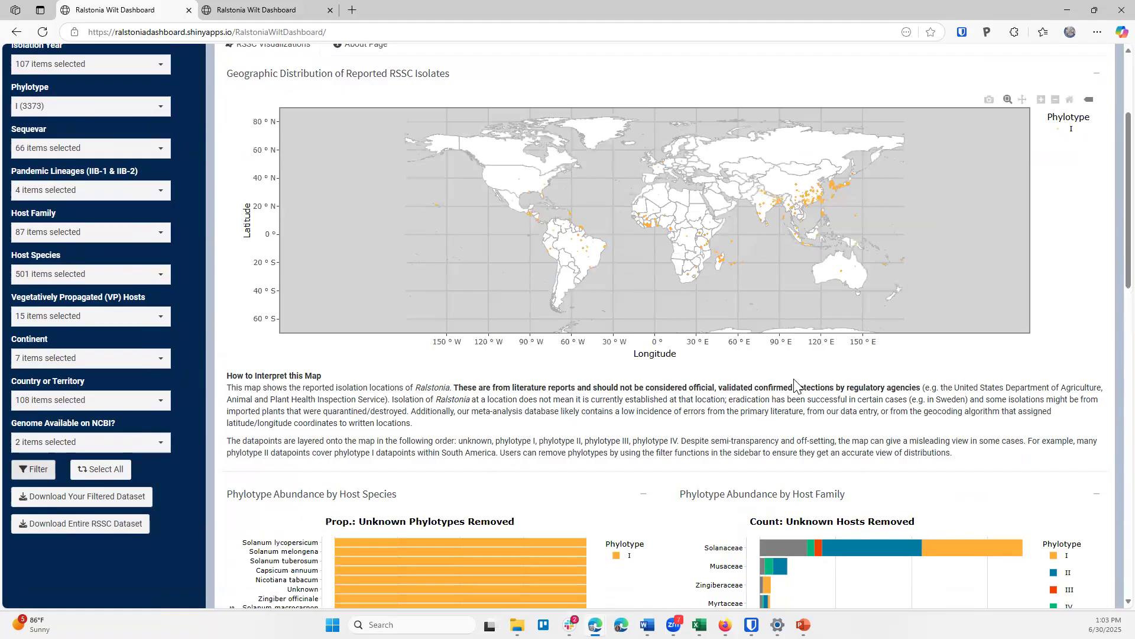
scroll(799, 388, down, 5)
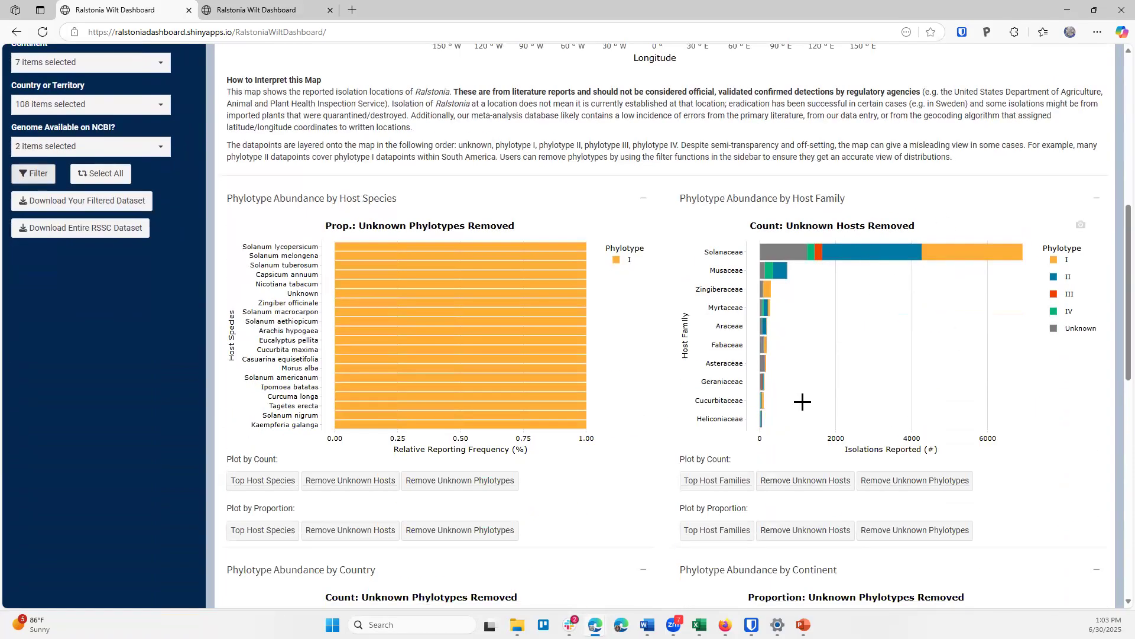
- Plot phylotype abundance by host family by proportion with unknown phylotypes removed
click(903, 532)
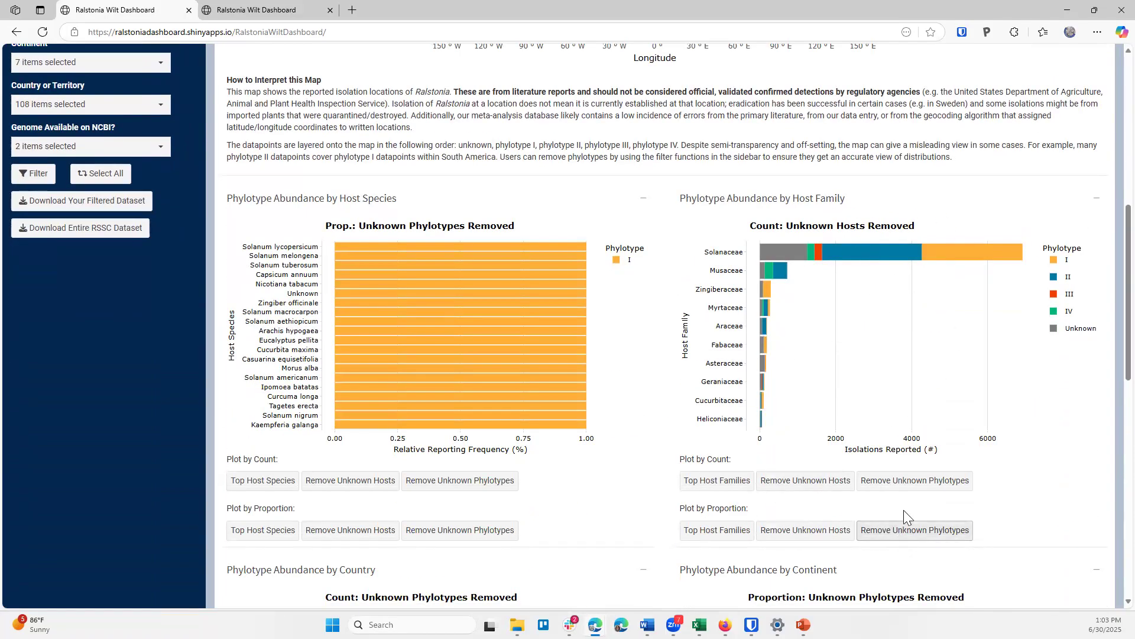
click(904, 486)
click(903, 529)
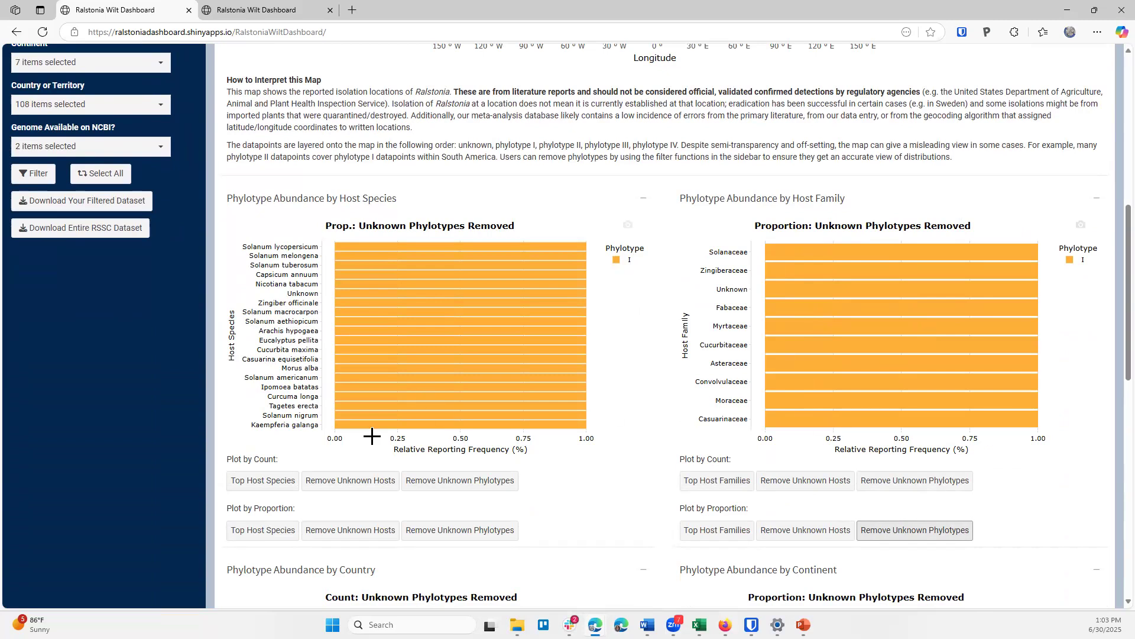
- Plot the host species chart by count for top host species and the host family chart by count for top host families
scroll(411, 427, up, 1)
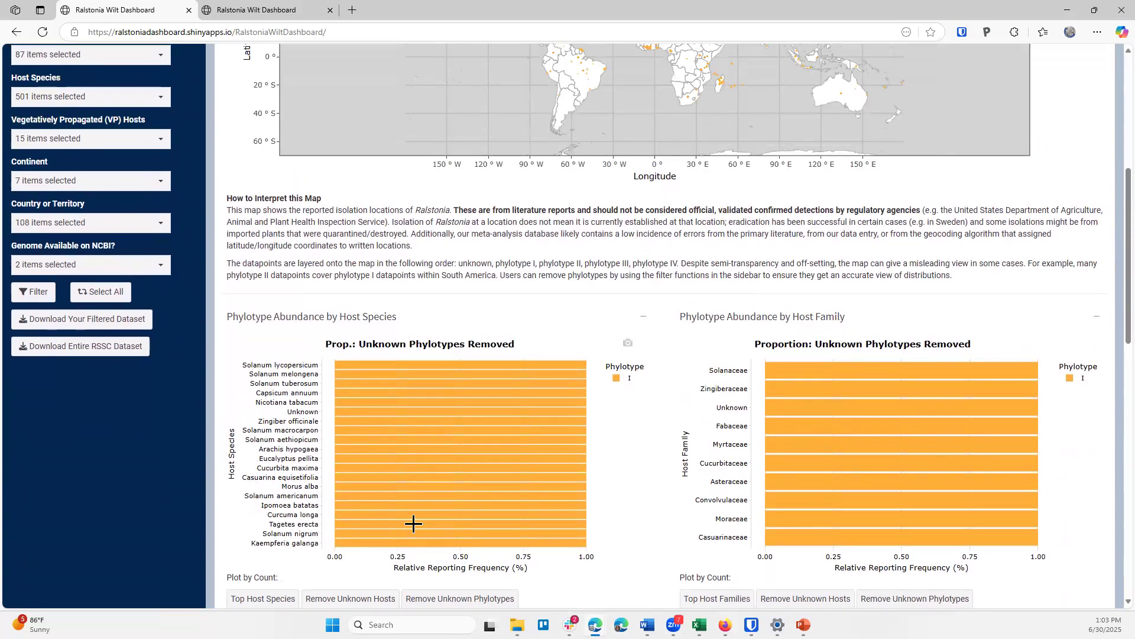
scroll(414, 526, down, 1)
click(264, 541)
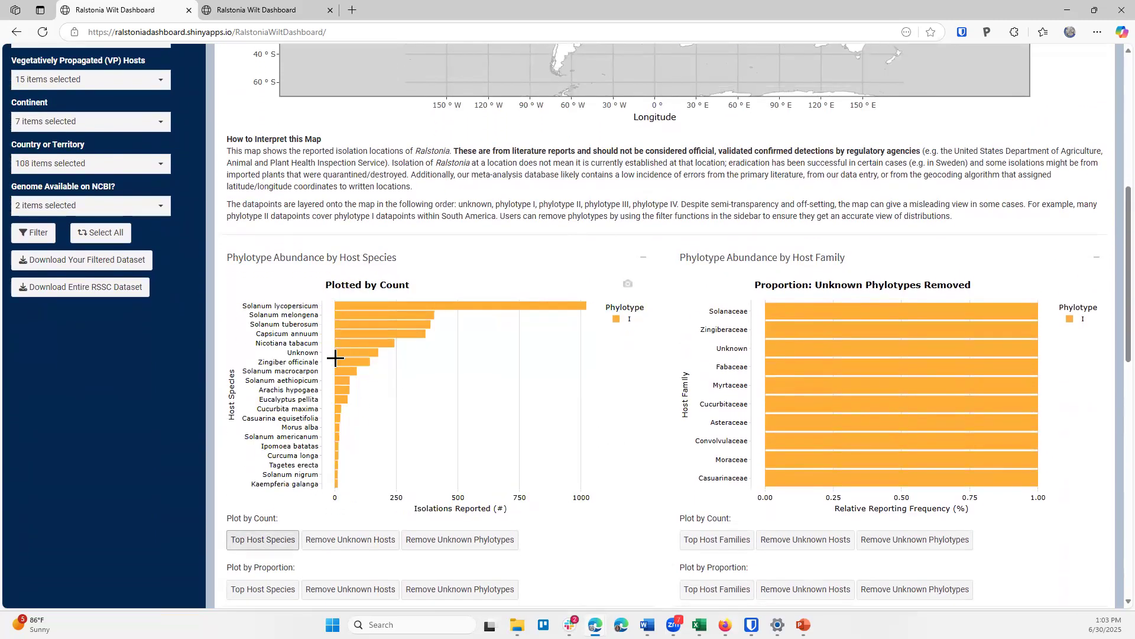
scroll(785, 446, up, 4)
scroll(733, 482, down, 5)
click(725, 480)
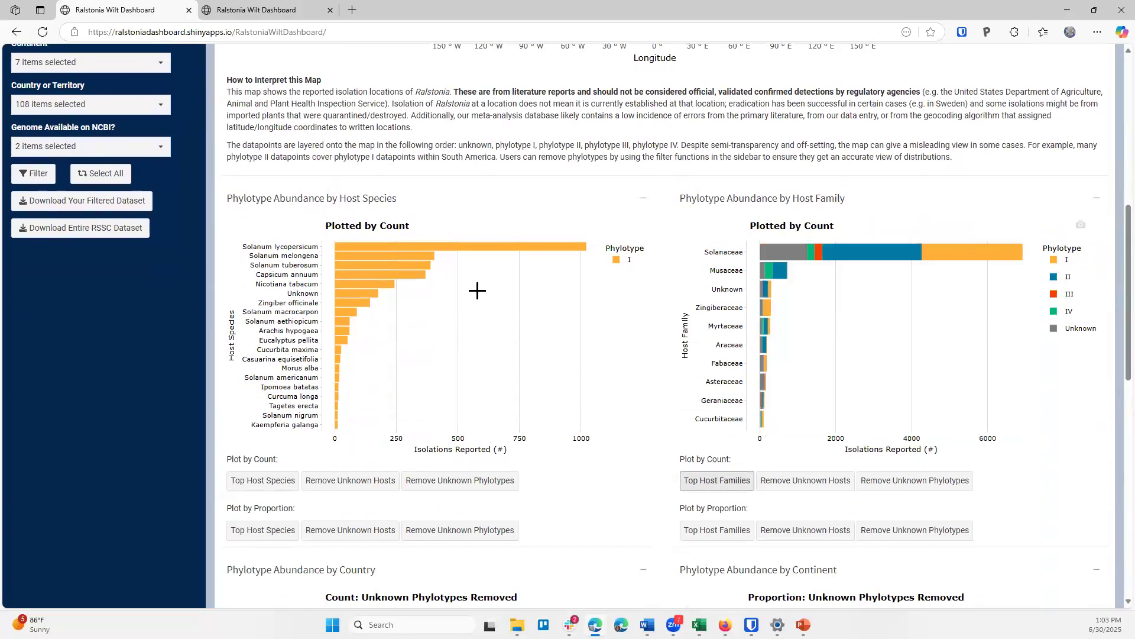
- Examine the global distribution of phylotype I isolates on the map and the abundance charts by host species, host family and country
scroll(497, 346, up, 3)
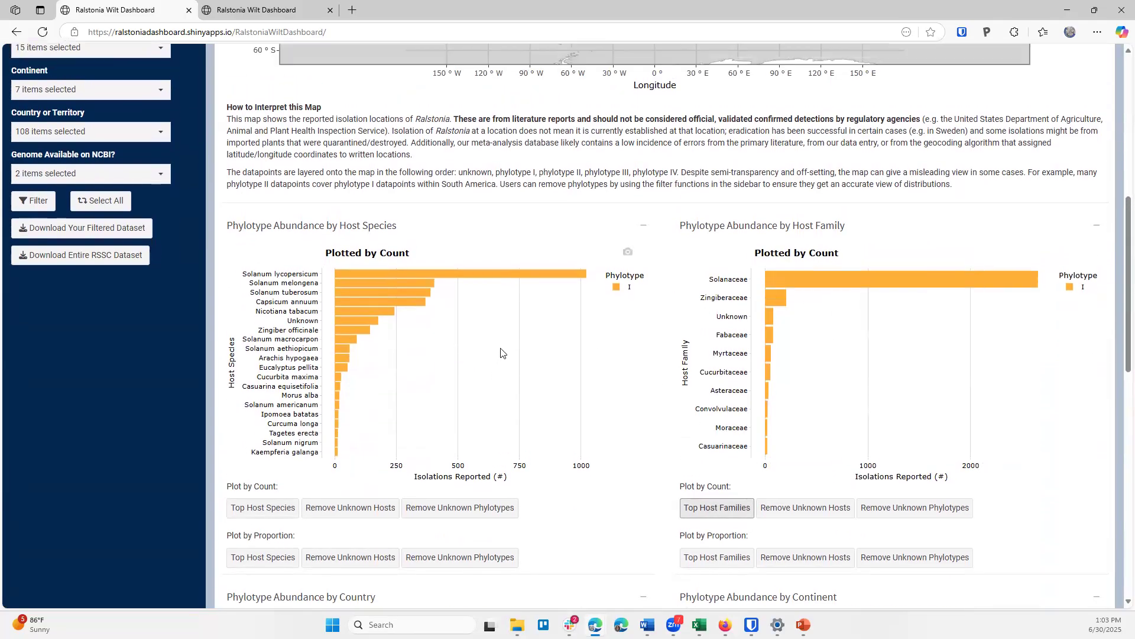
scroll(606, 334, up, 3)
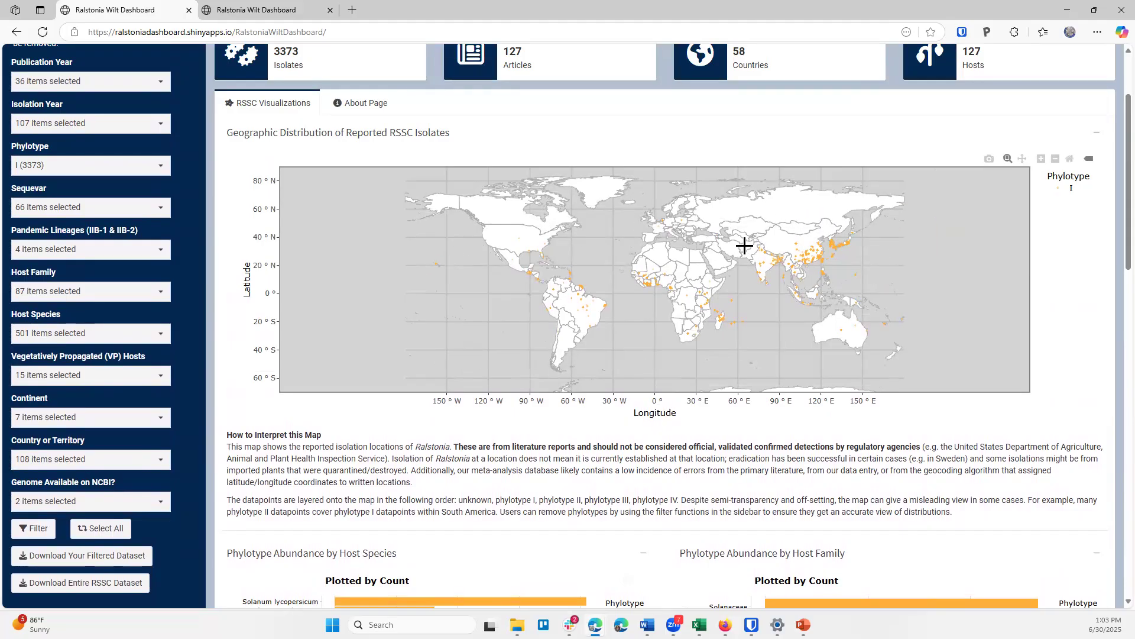
mouse_move(538, 261)
mouse_move(644, 264)
scroll(491, 456, down, 4)
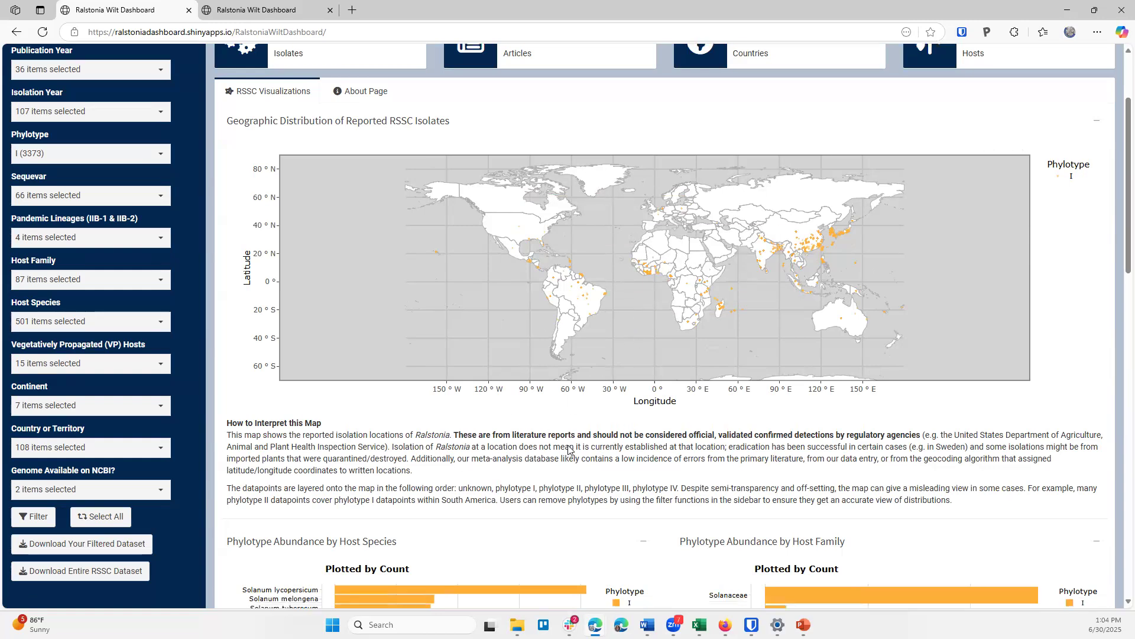
scroll(714, 402, up, 1)
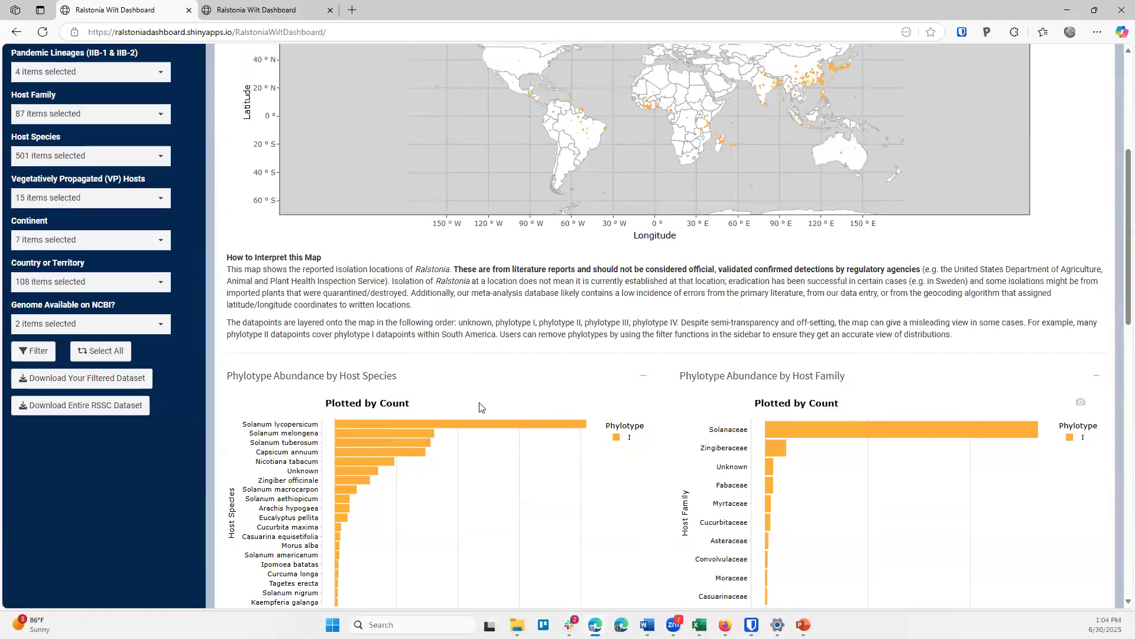
scroll(517, 496, down, 1)
scroll(523, 410, down, 2)
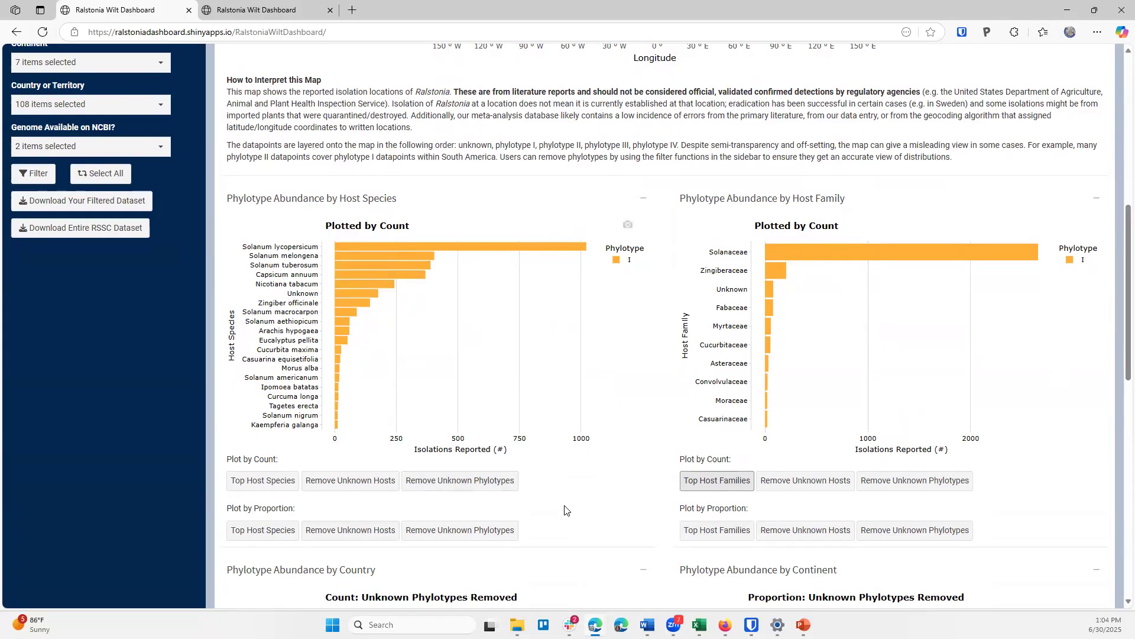
scroll(591, 473, down, 5)
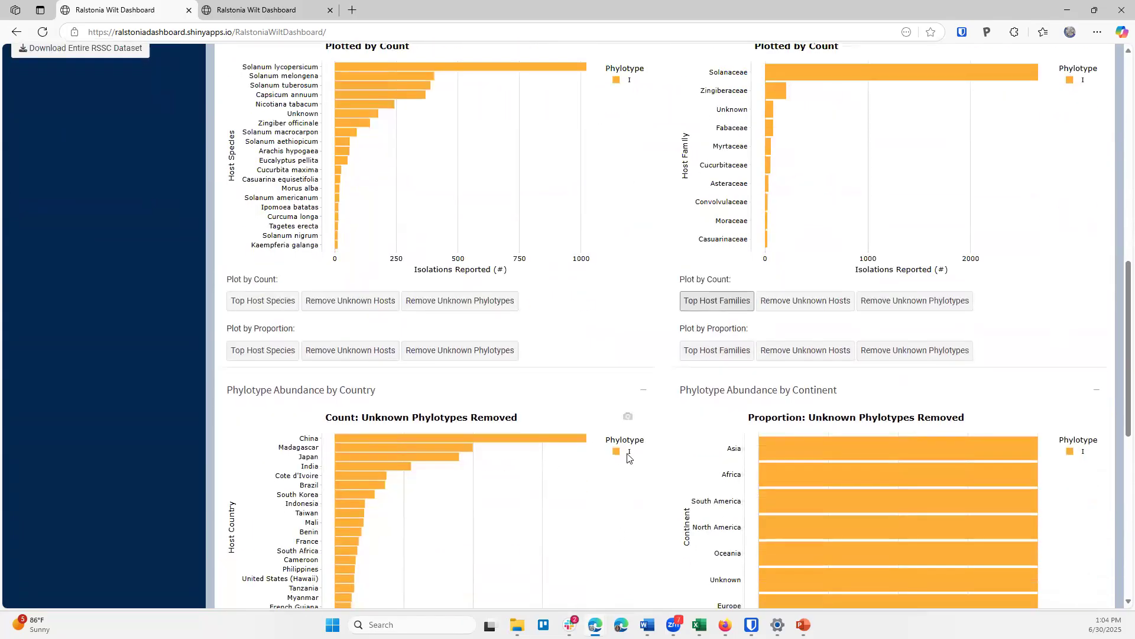
- Plot phylotype abundance by continent by count for all continents
scroll(720, 568, down, 1)
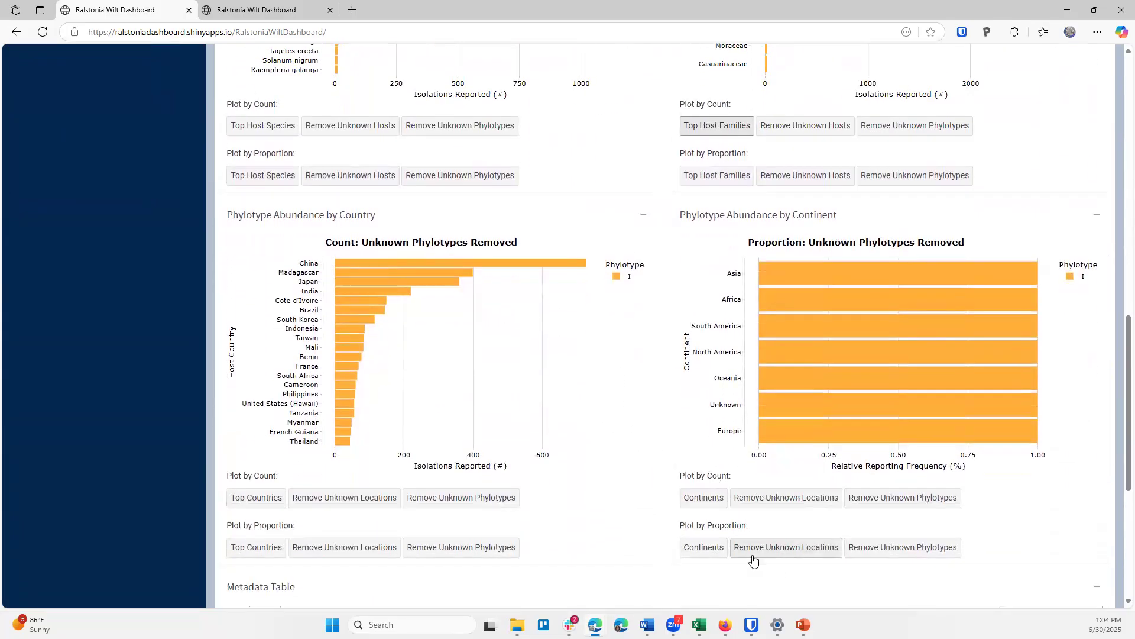
click(715, 507)
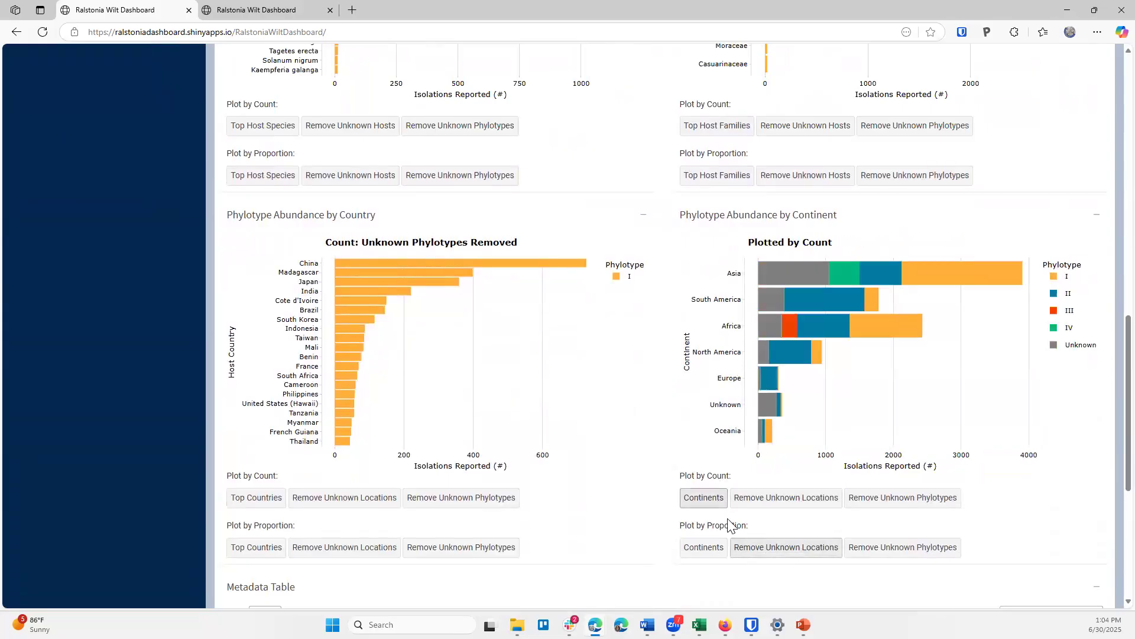
click(709, 548)
click(704, 496)
- Reselect all items in the sidebar filters and check the selected options of the Phylotype filter
scroll(451, 330, up, 15)
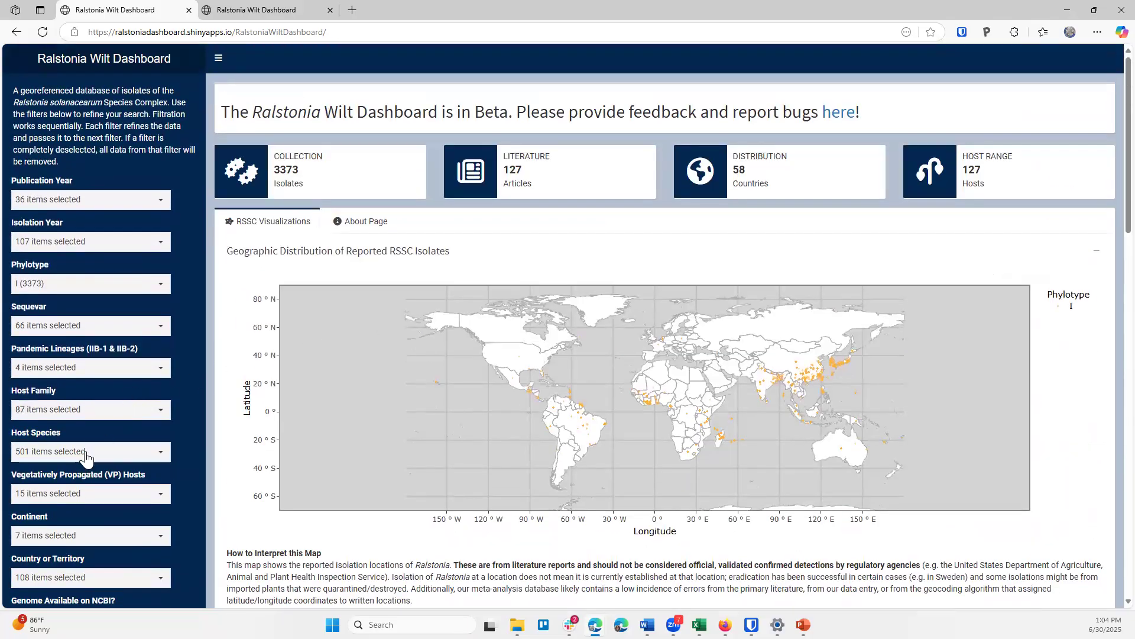
scroll(125, 402, down, 1)
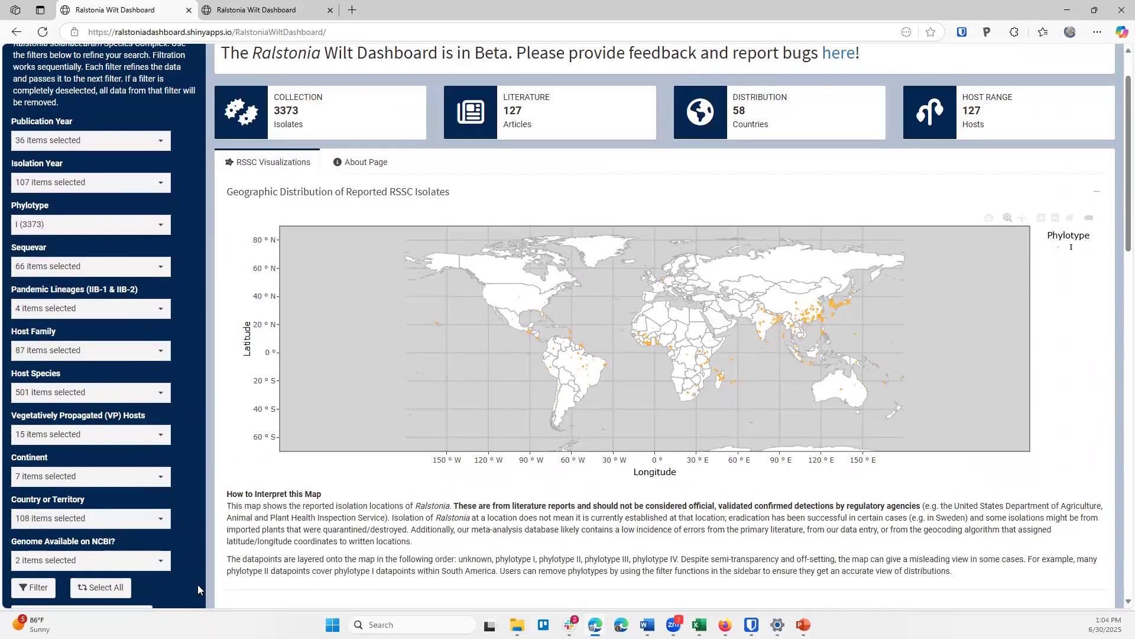
click(96, 592)
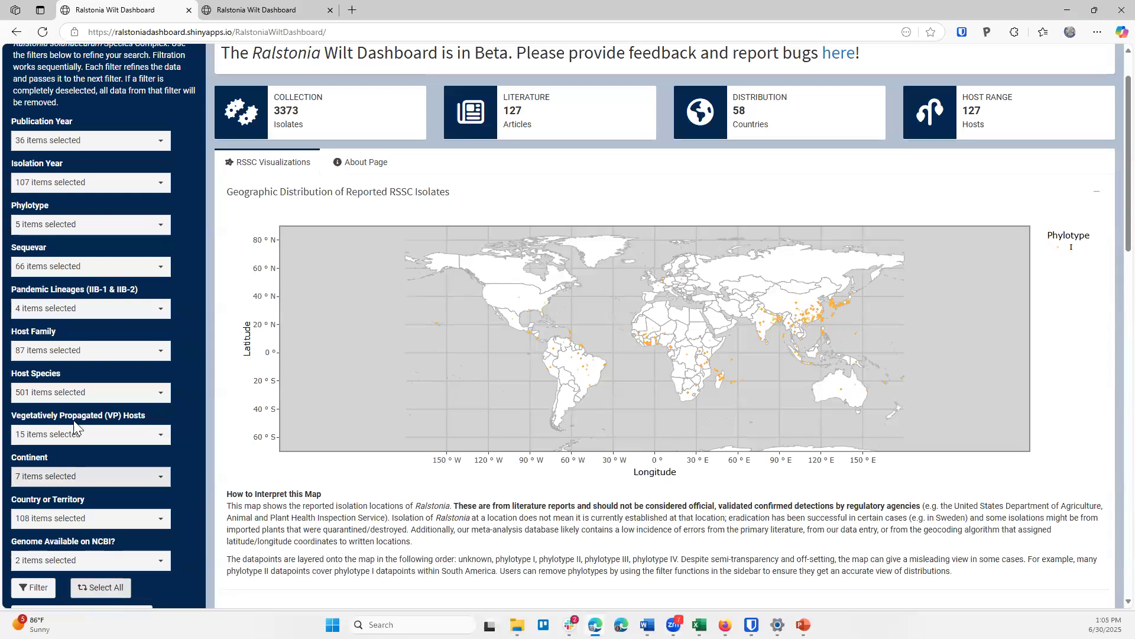
click(57, 230)
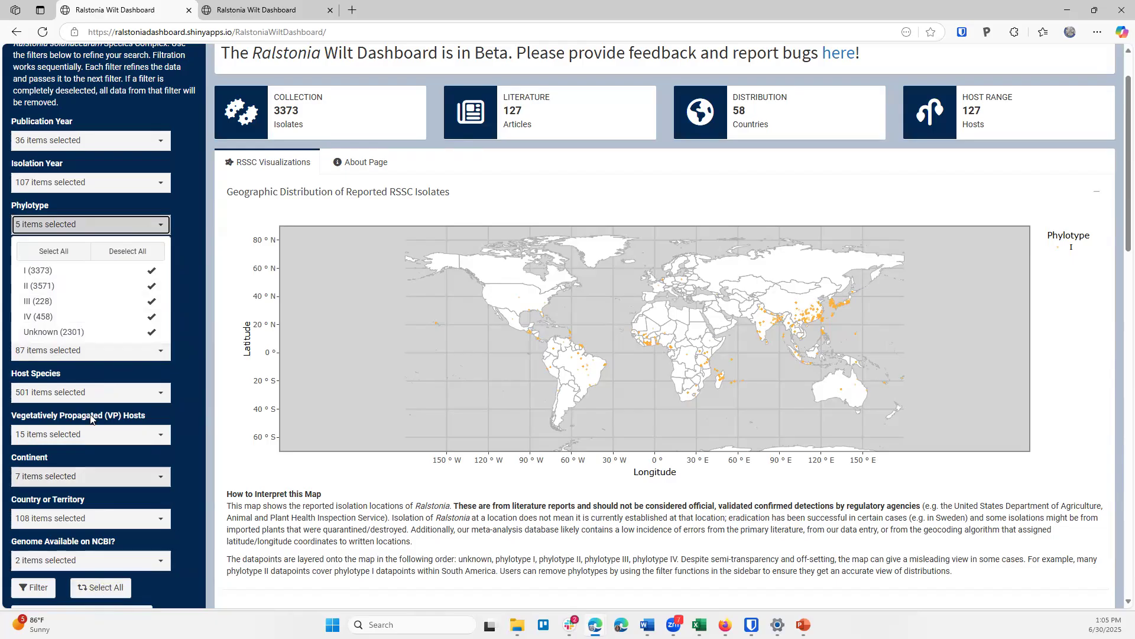
click(179, 379)
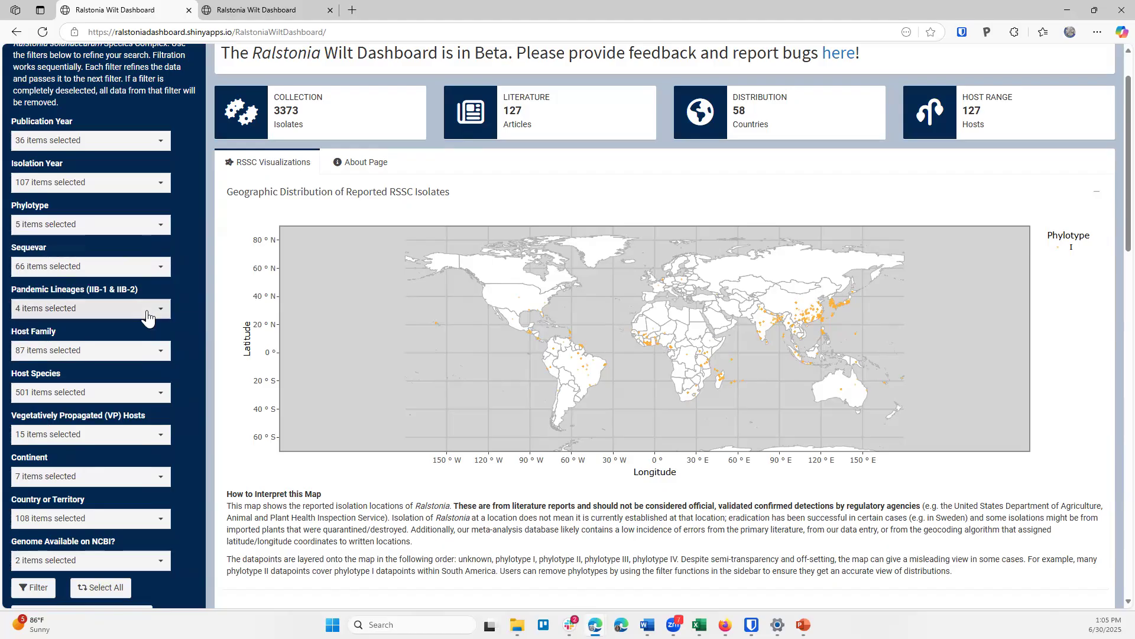
- Restrict the Host Species filter to Solanum lycopersicum (Tomato) and Solanum pimpinellifolium (Cherry Tomato), searching its list for "tomato"
click(146, 393)
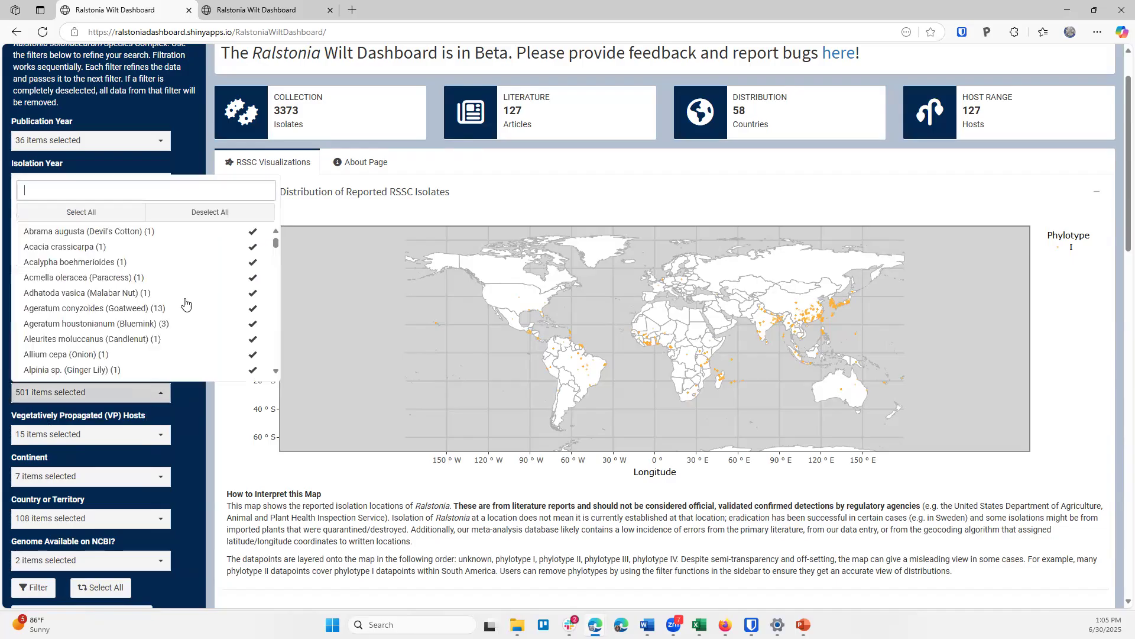
click(213, 213)
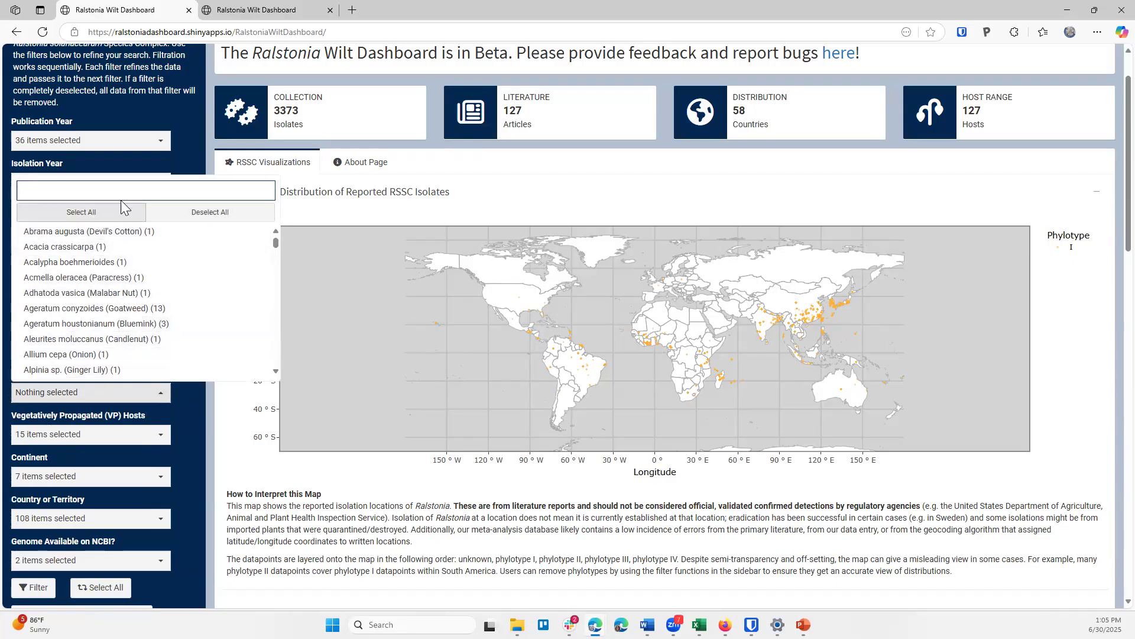
click(18, 189)
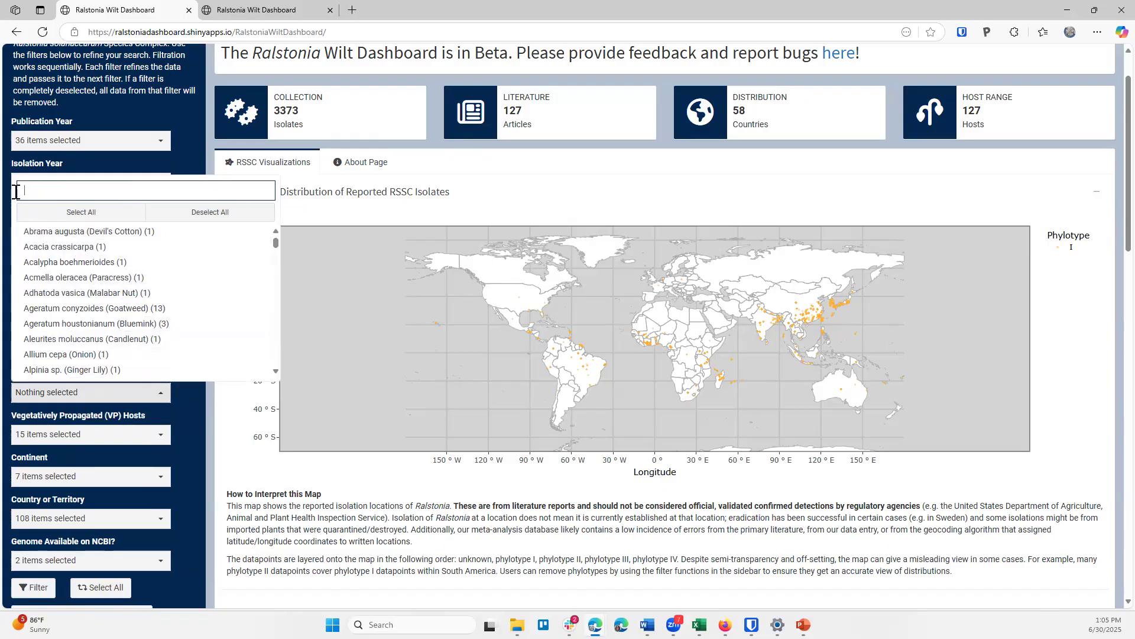
text(tom)
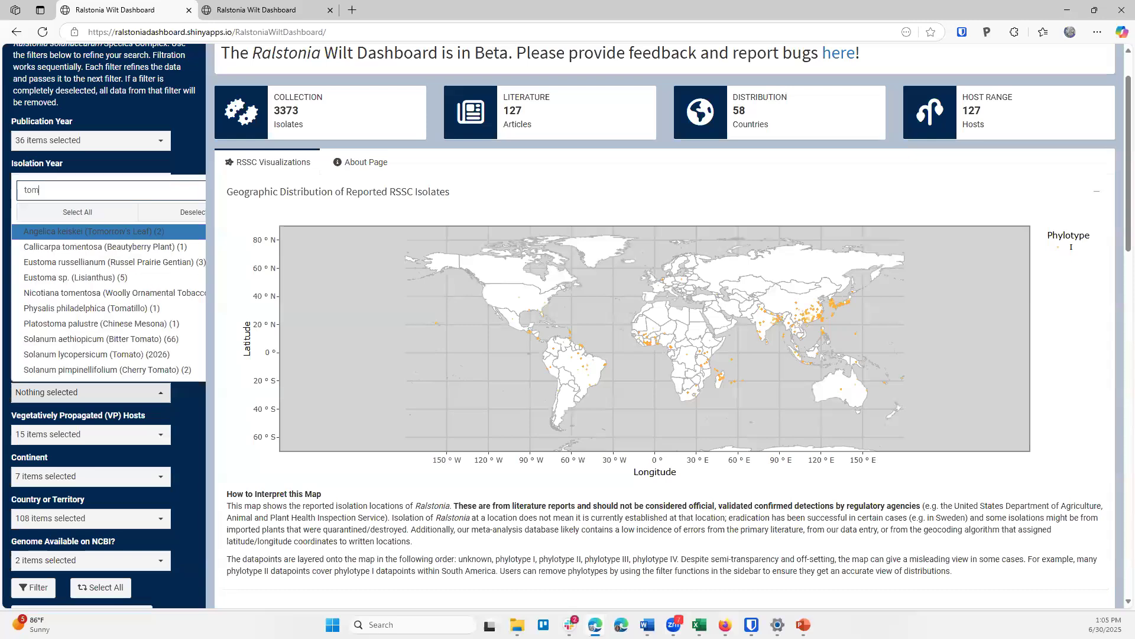
text(ato)
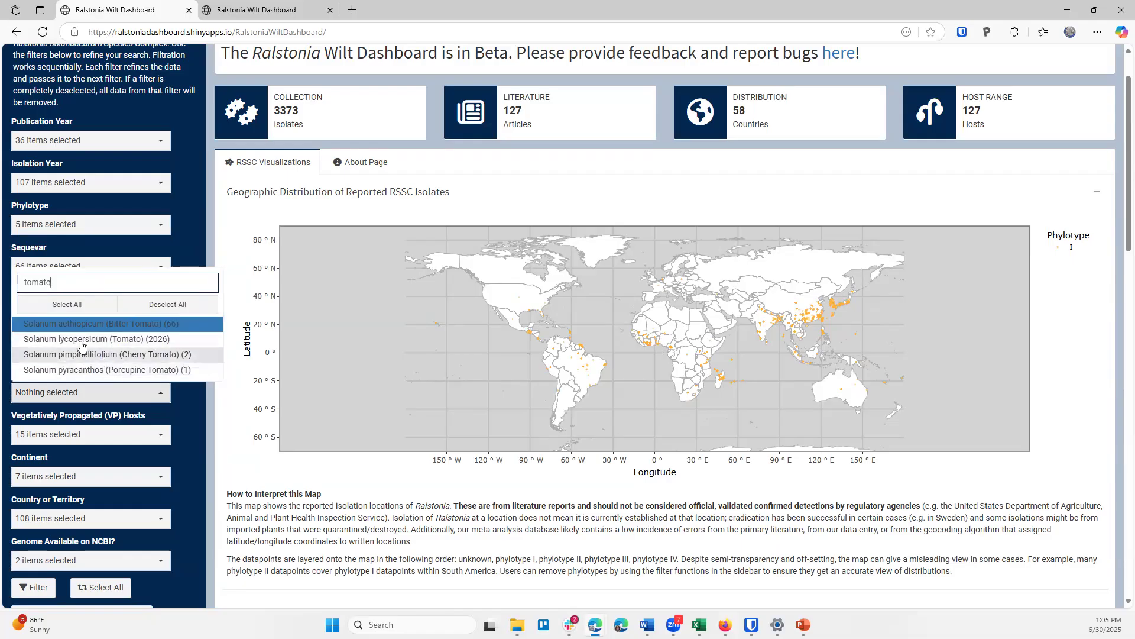
click(48, 359)
click(141, 338)
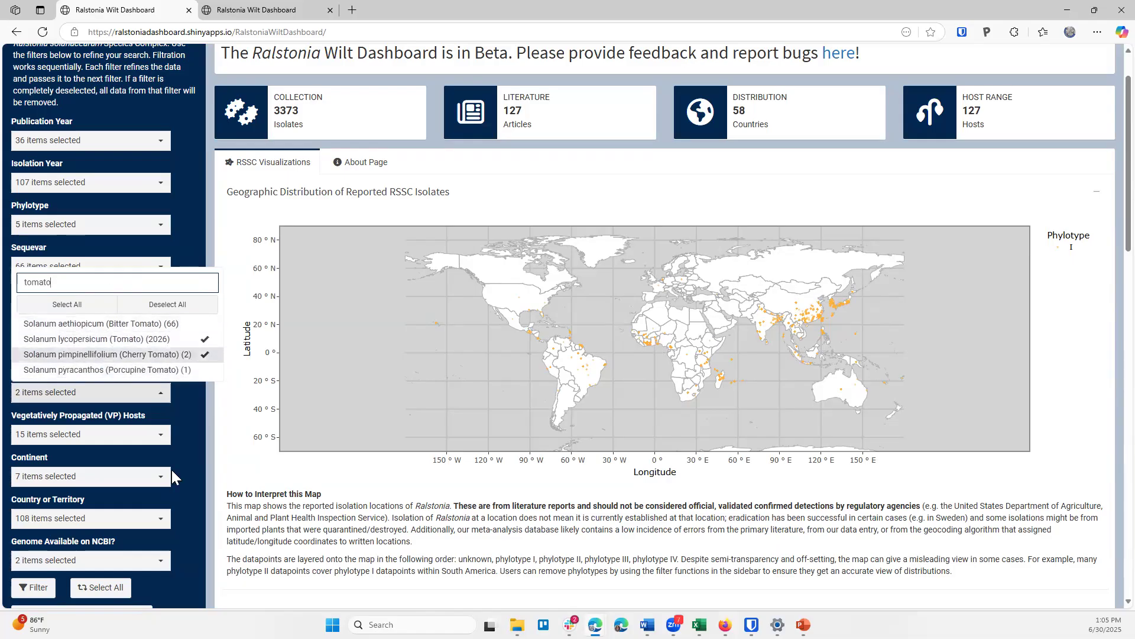
click(181, 425)
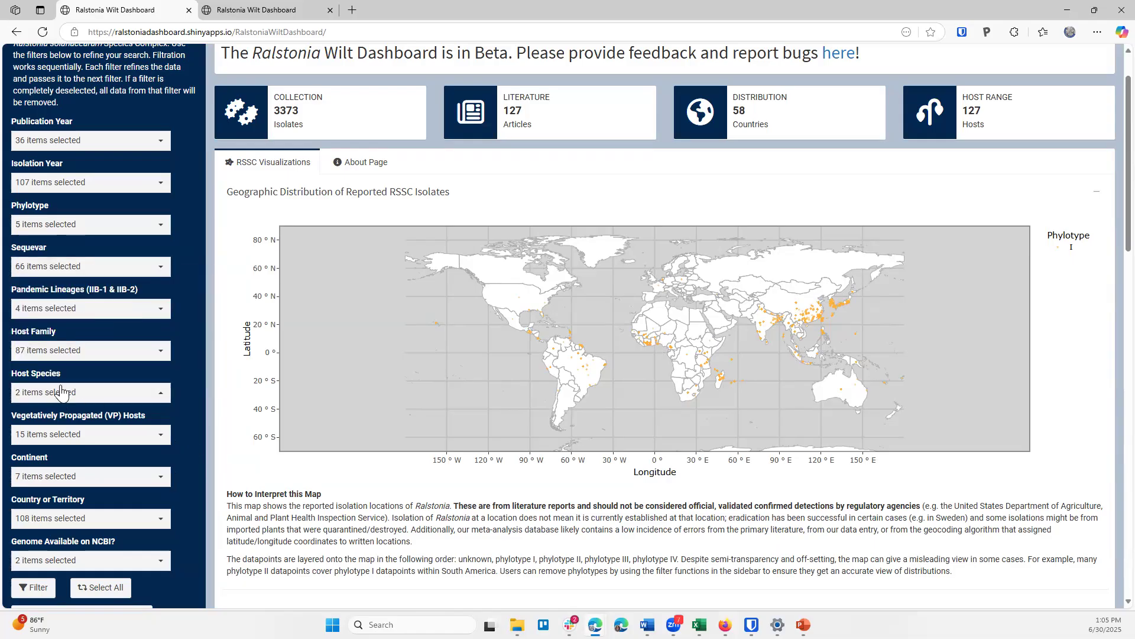
- Apply the tomato host species filter and review the updated statistics, map and host charts
click(38, 588)
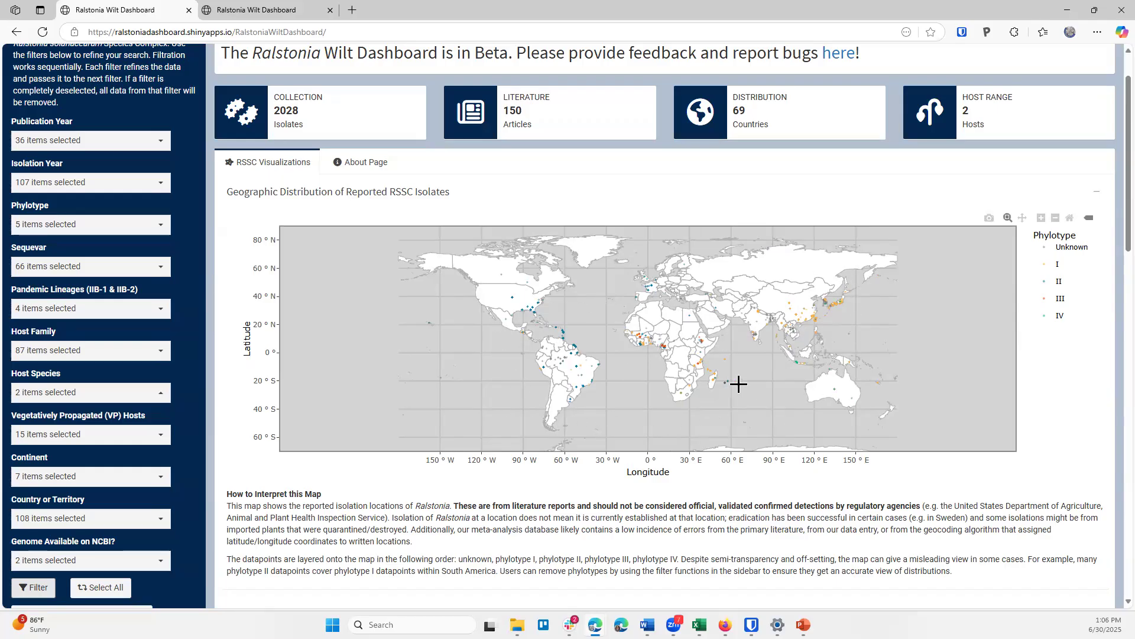
scroll(824, 385, down, 2)
scroll(836, 401, down, 4)
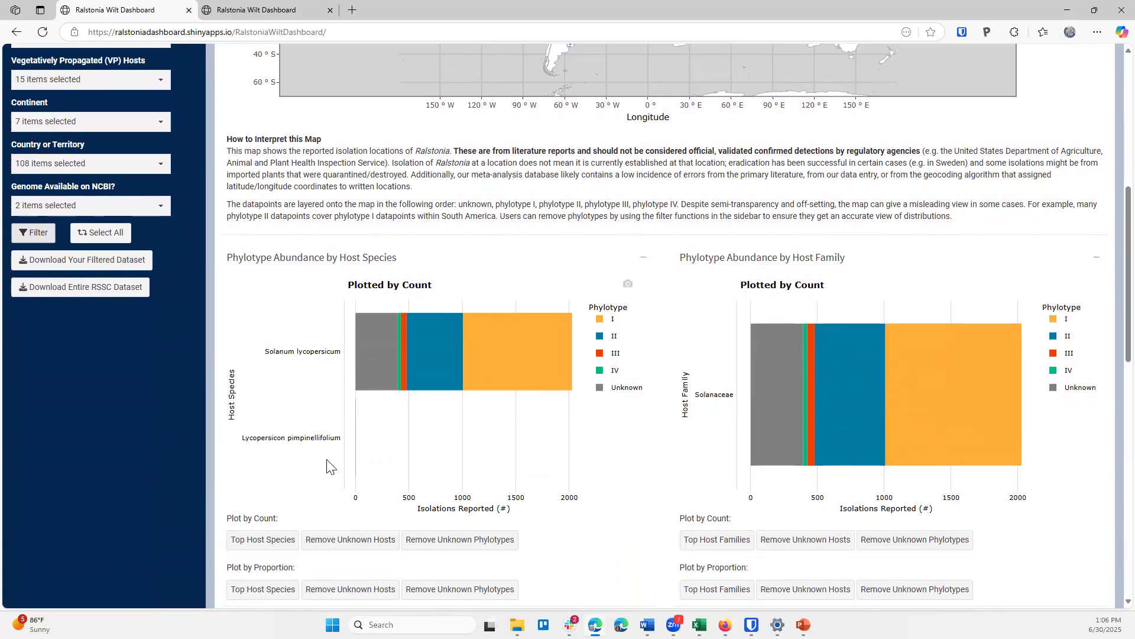
- Compare the top host species chart by proportion and by count, and examine the country and continent charts for the tomato hosts
scroll(317, 529, down, 1)
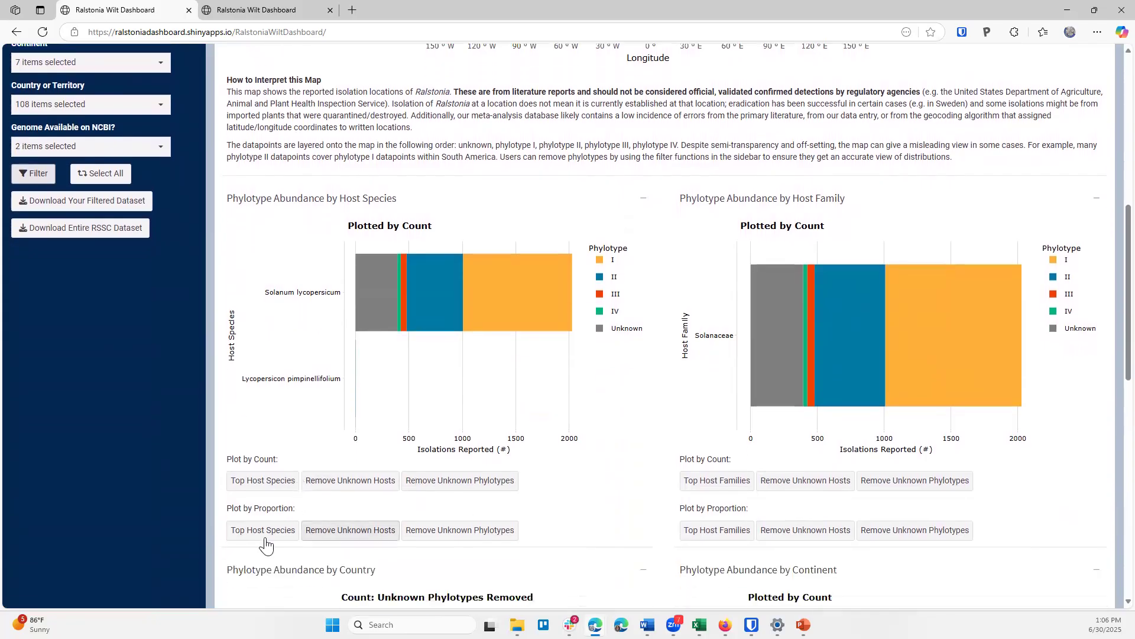
click(271, 534)
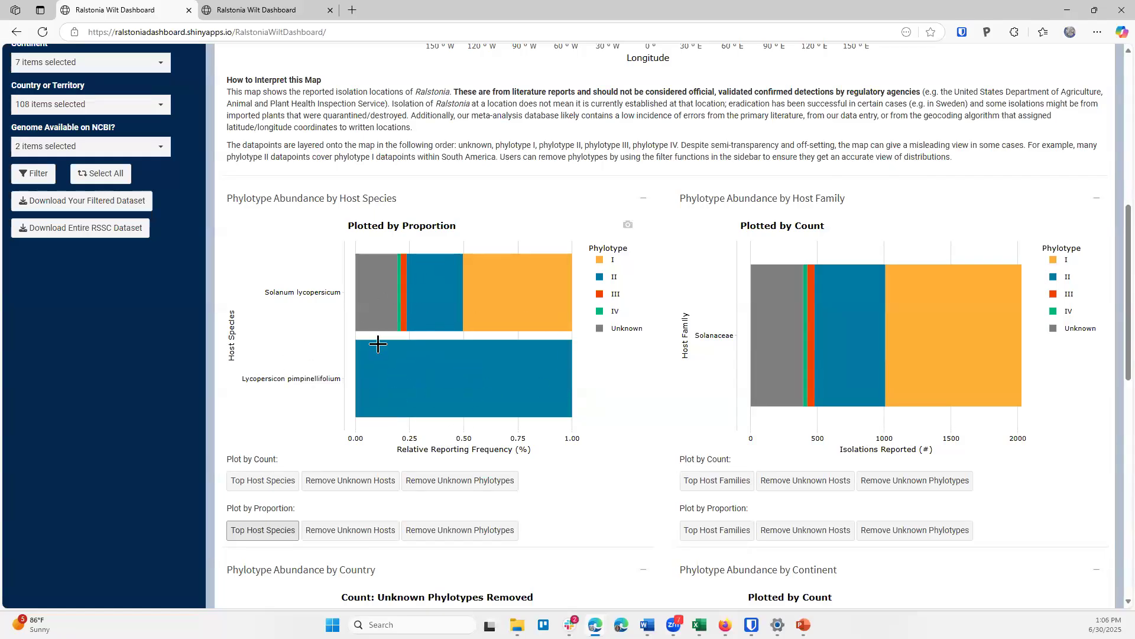
click(269, 488)
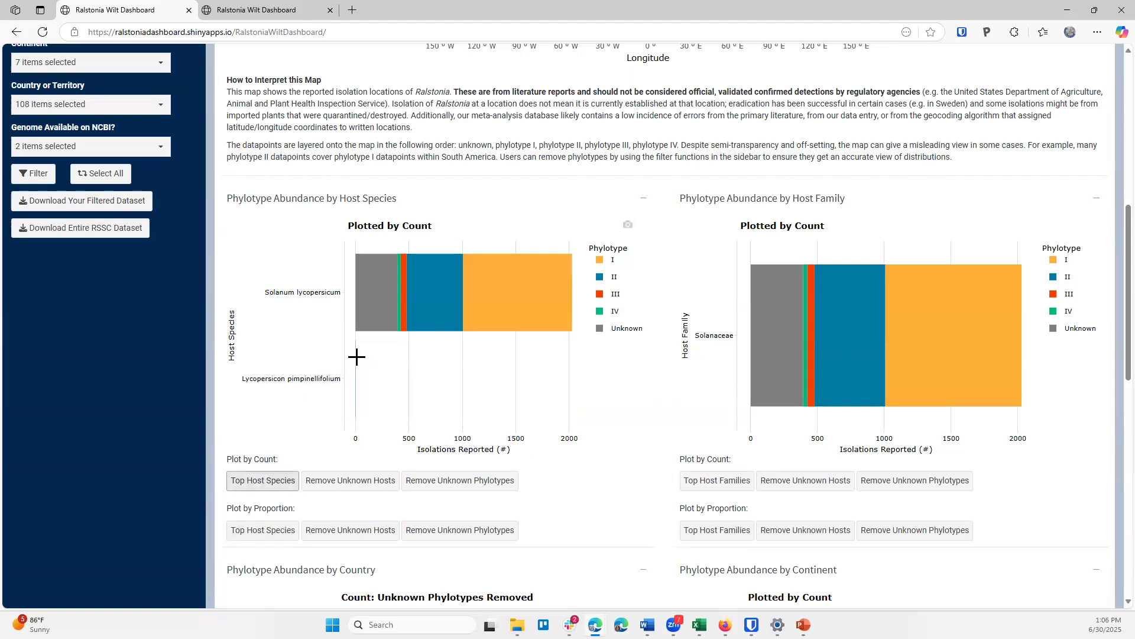
scroll(239, 371, down, 1)
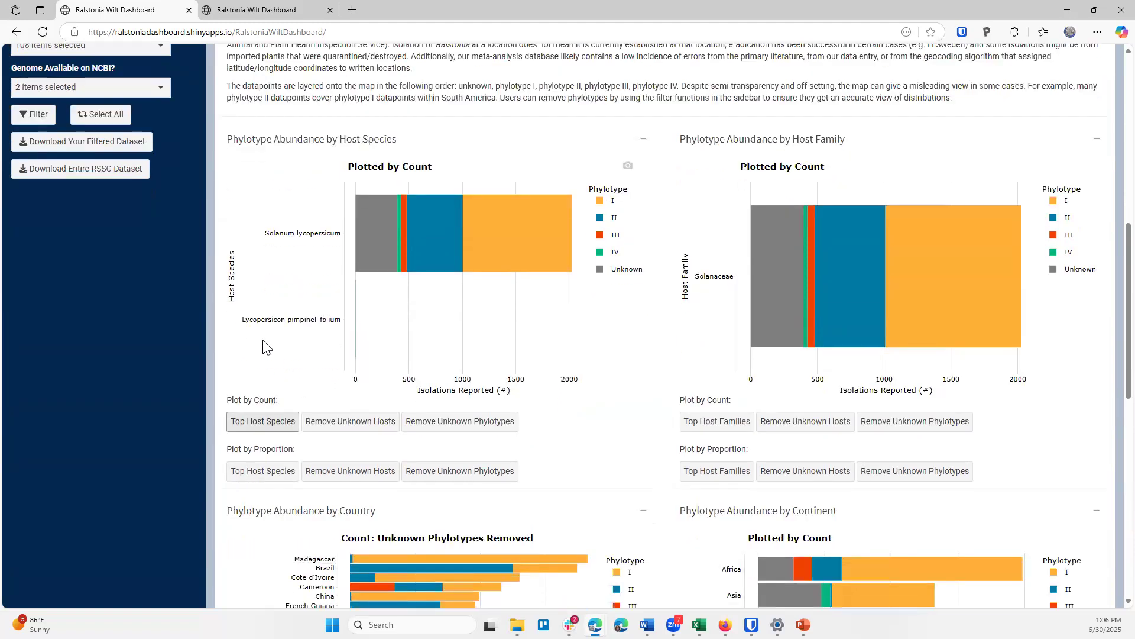
scroll(290, 353, down, 6)
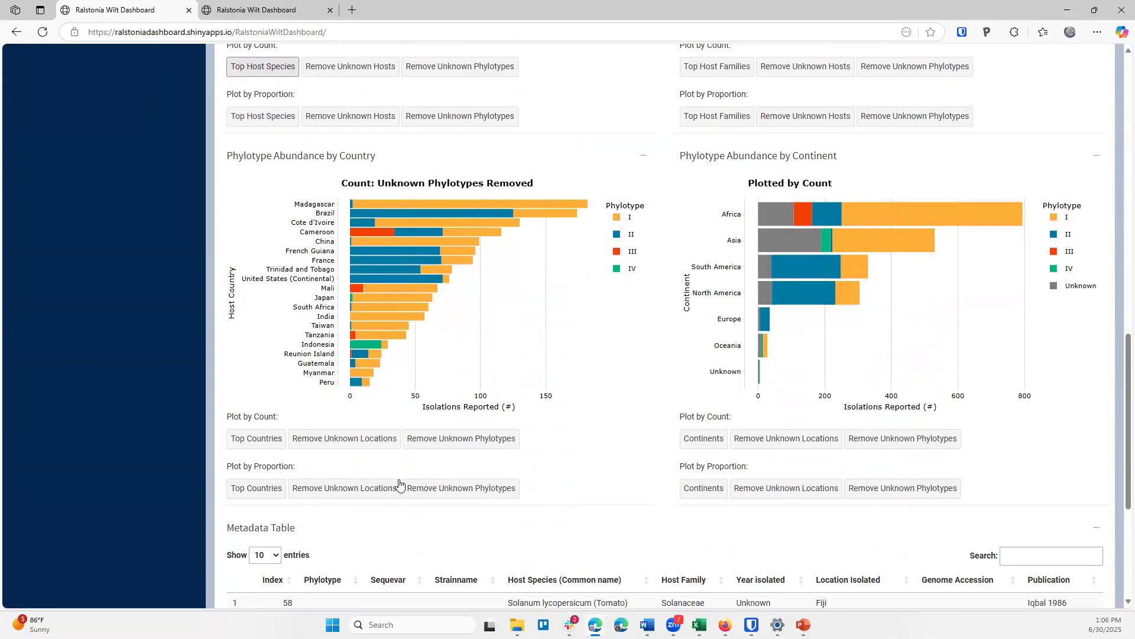
scroll(274, 381, up, 15)
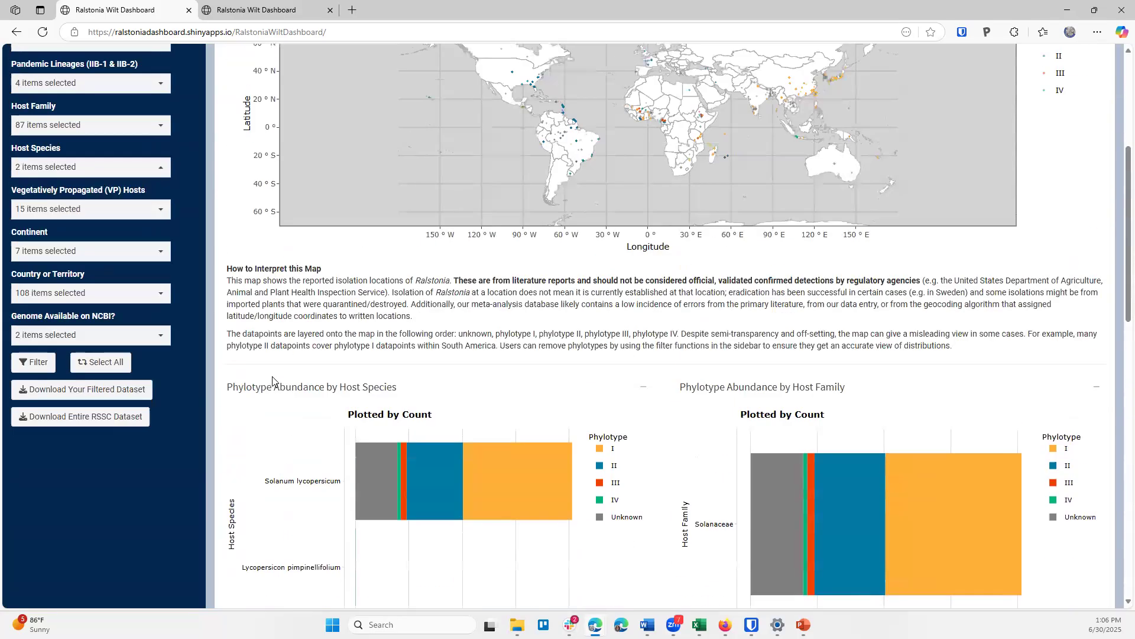